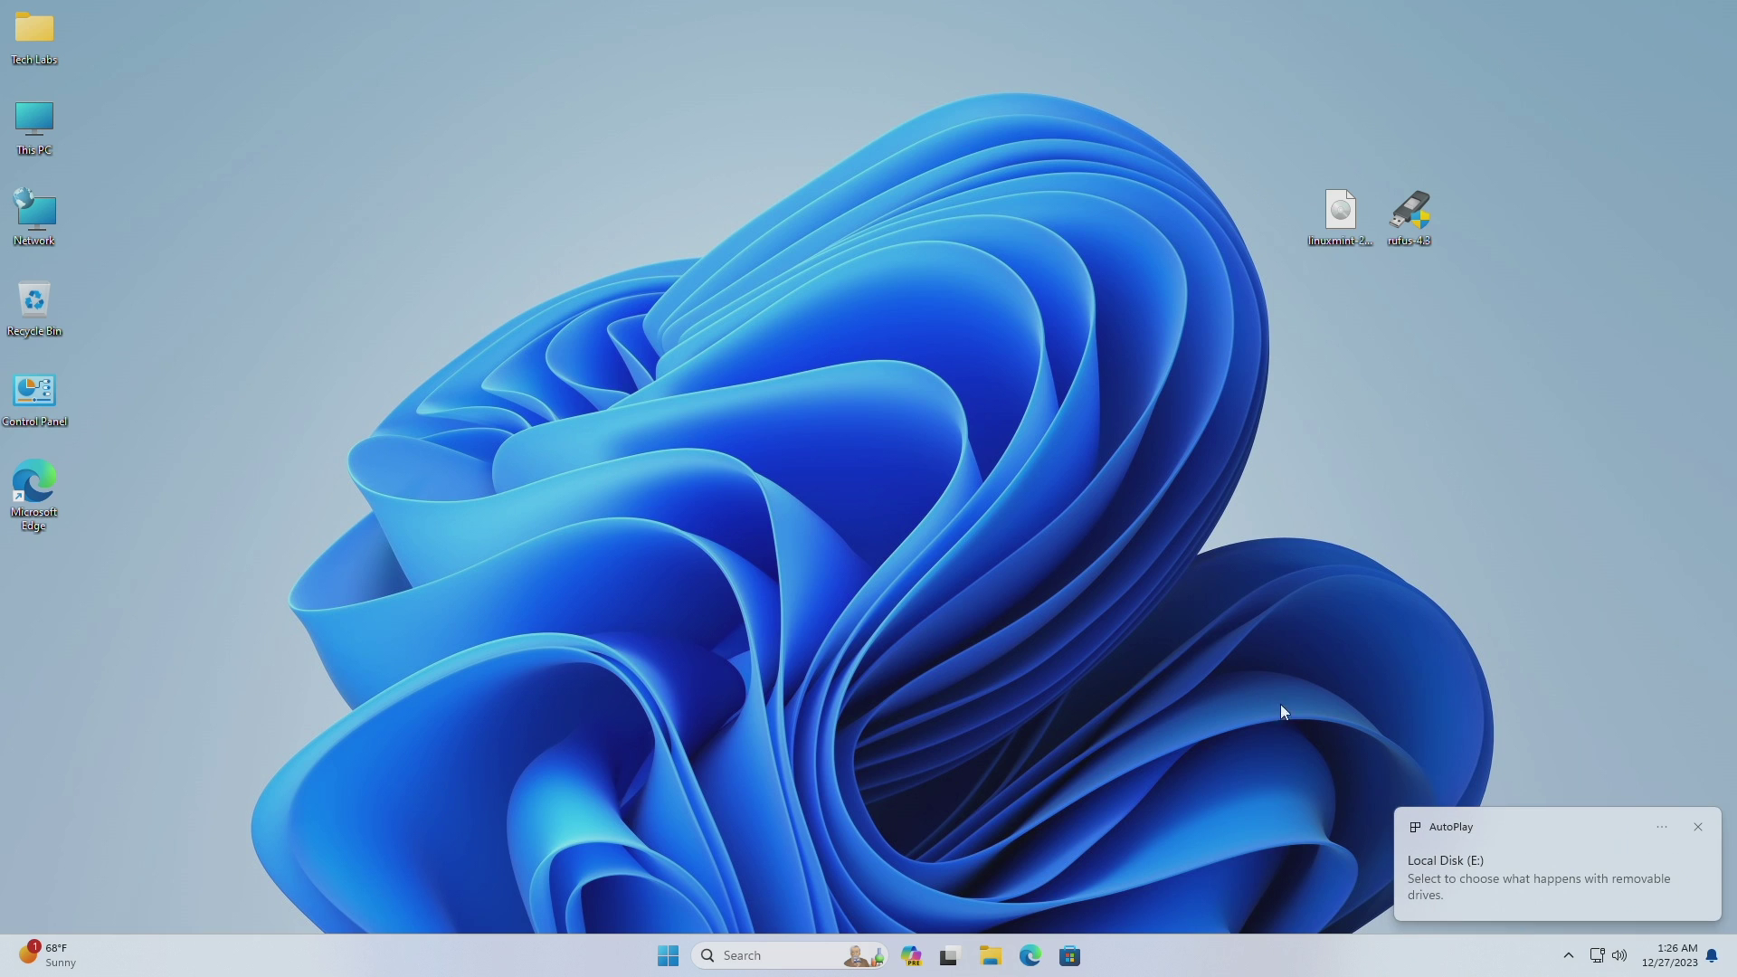
Launch Rufus with administrator rights and allow its online update checks
double_click(1421, 232)
click(818, 629)
click(931, 498)
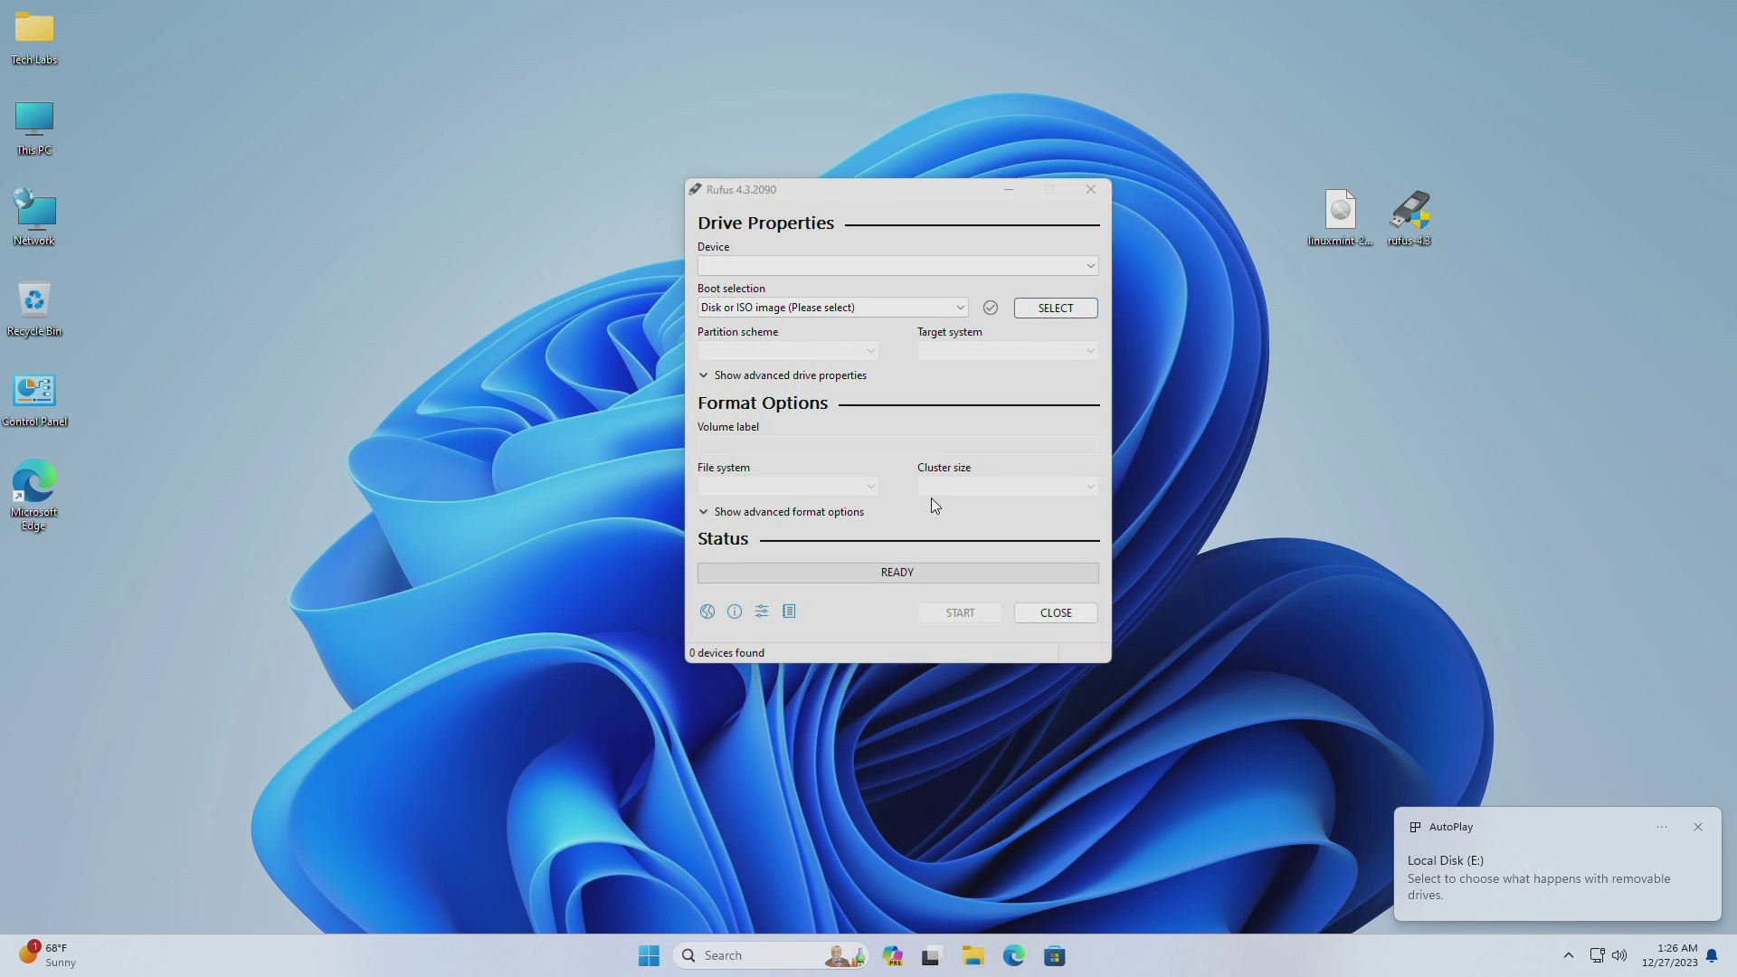
List USB hard drives, load linuxmint-21.2-cinnamon-64bit.iso, and set the partition scheme to GPT
click(775, 375)
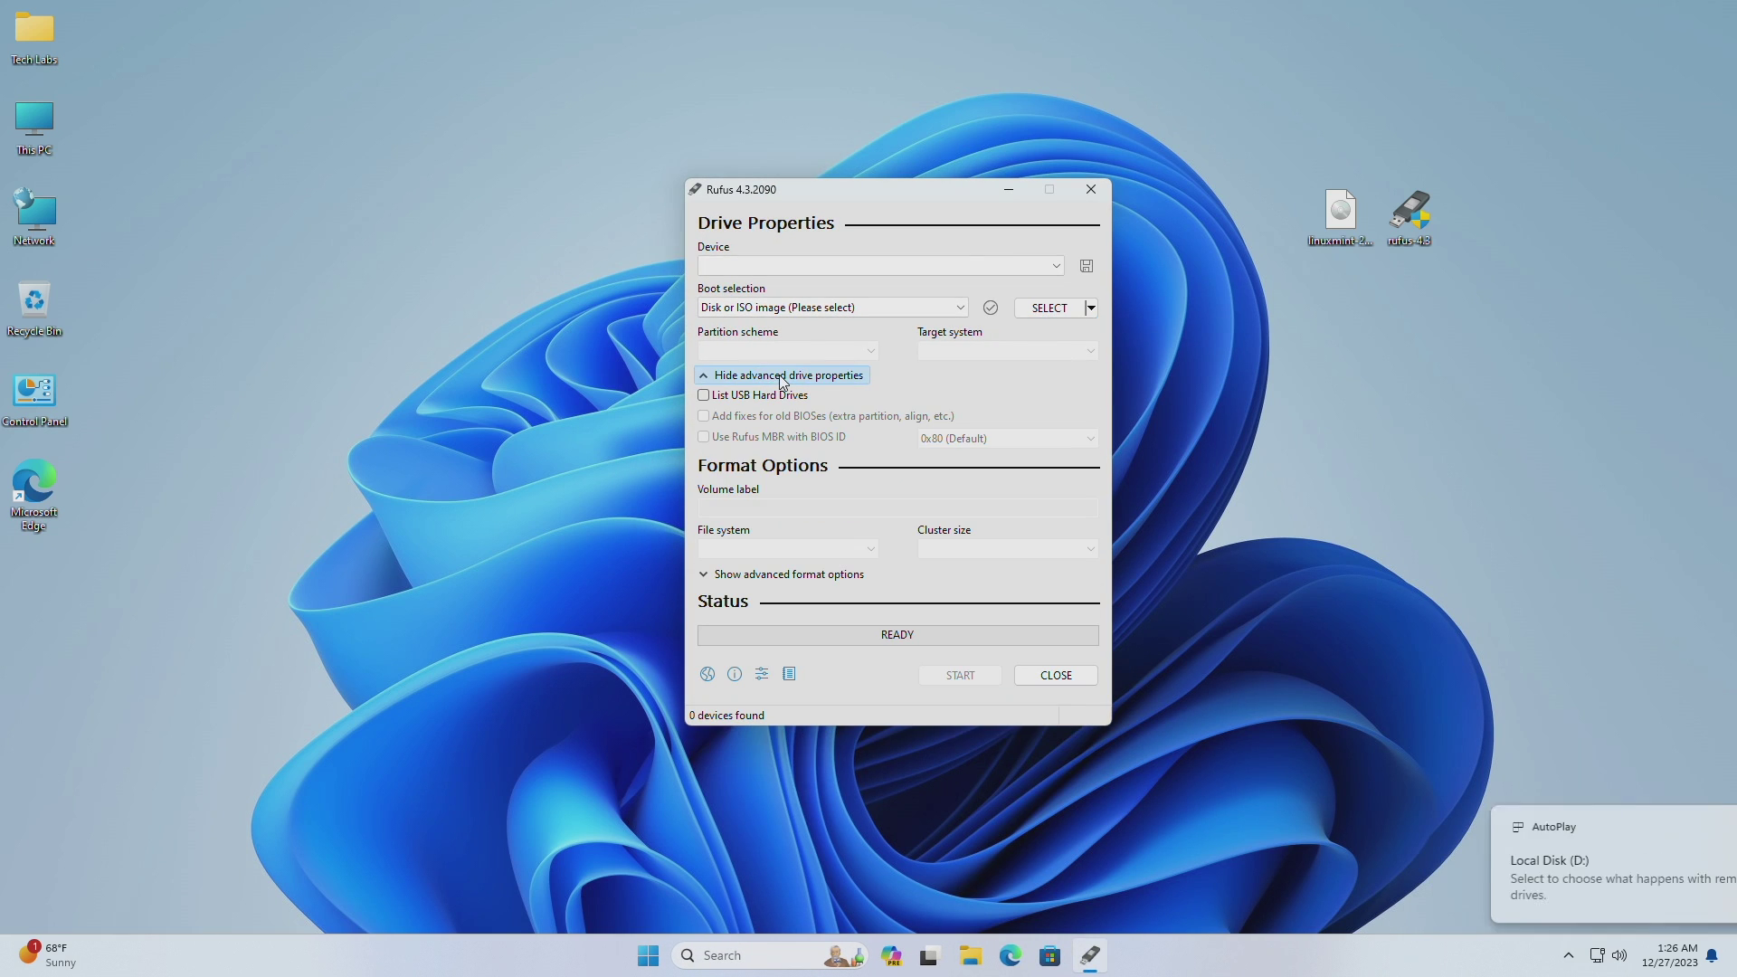
click(769, 396)
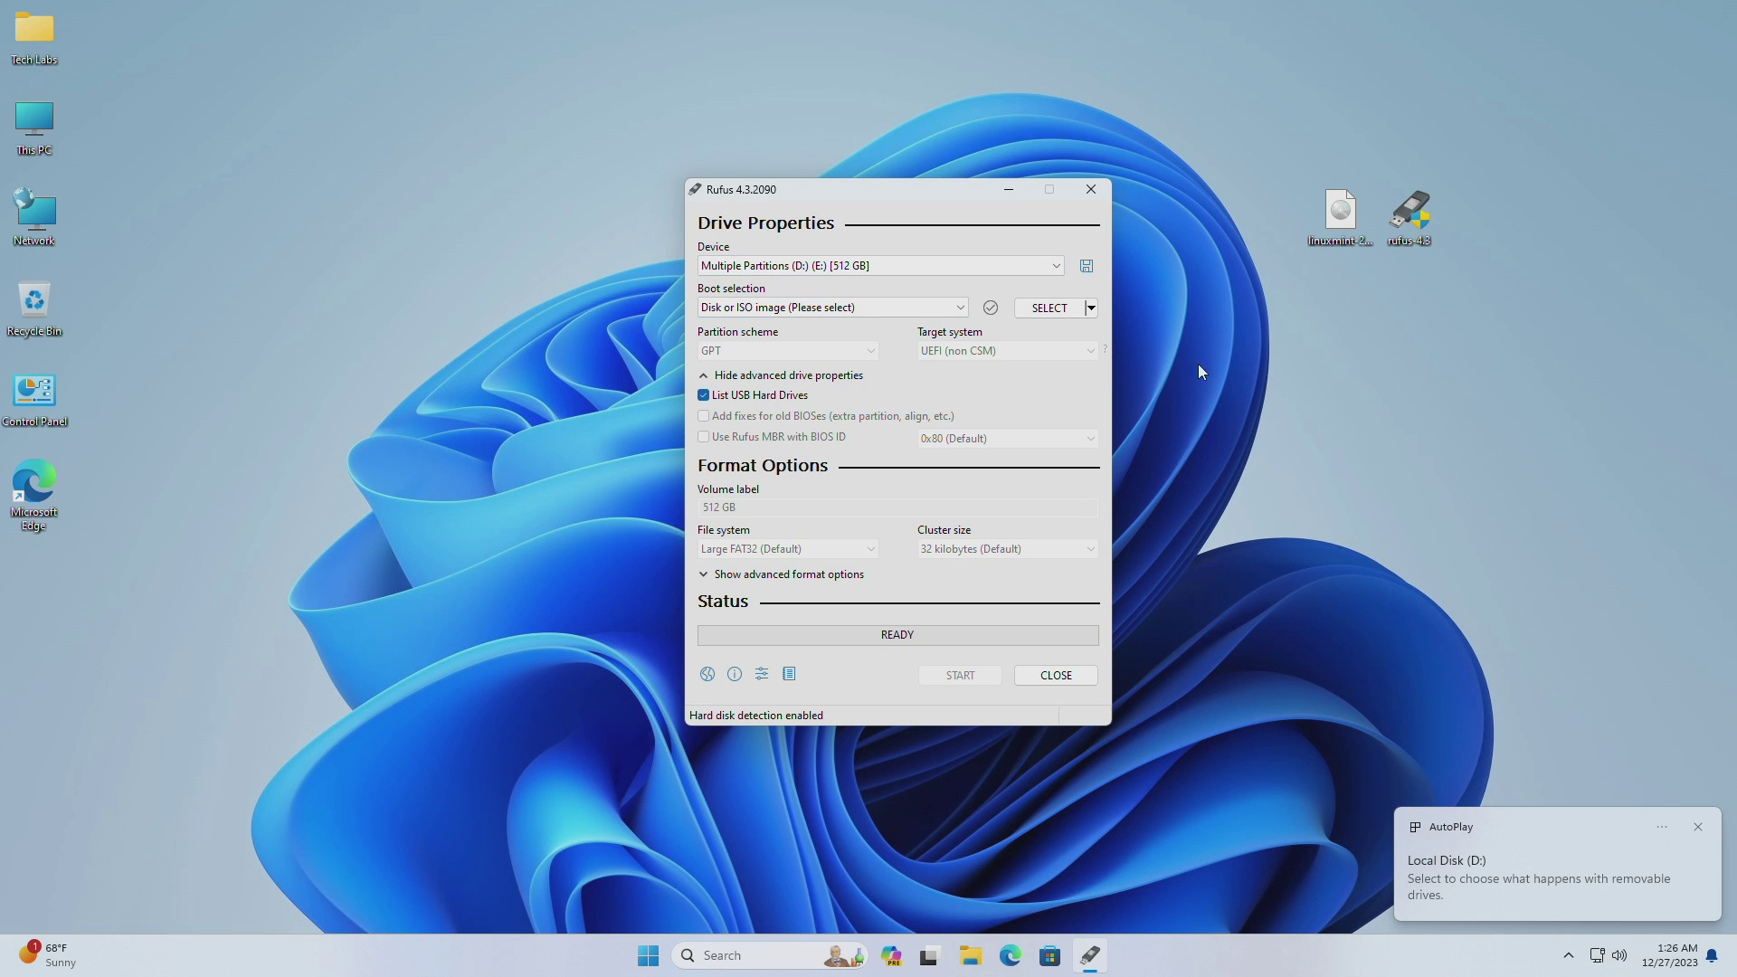
drag(1314, 220, 855, 415)
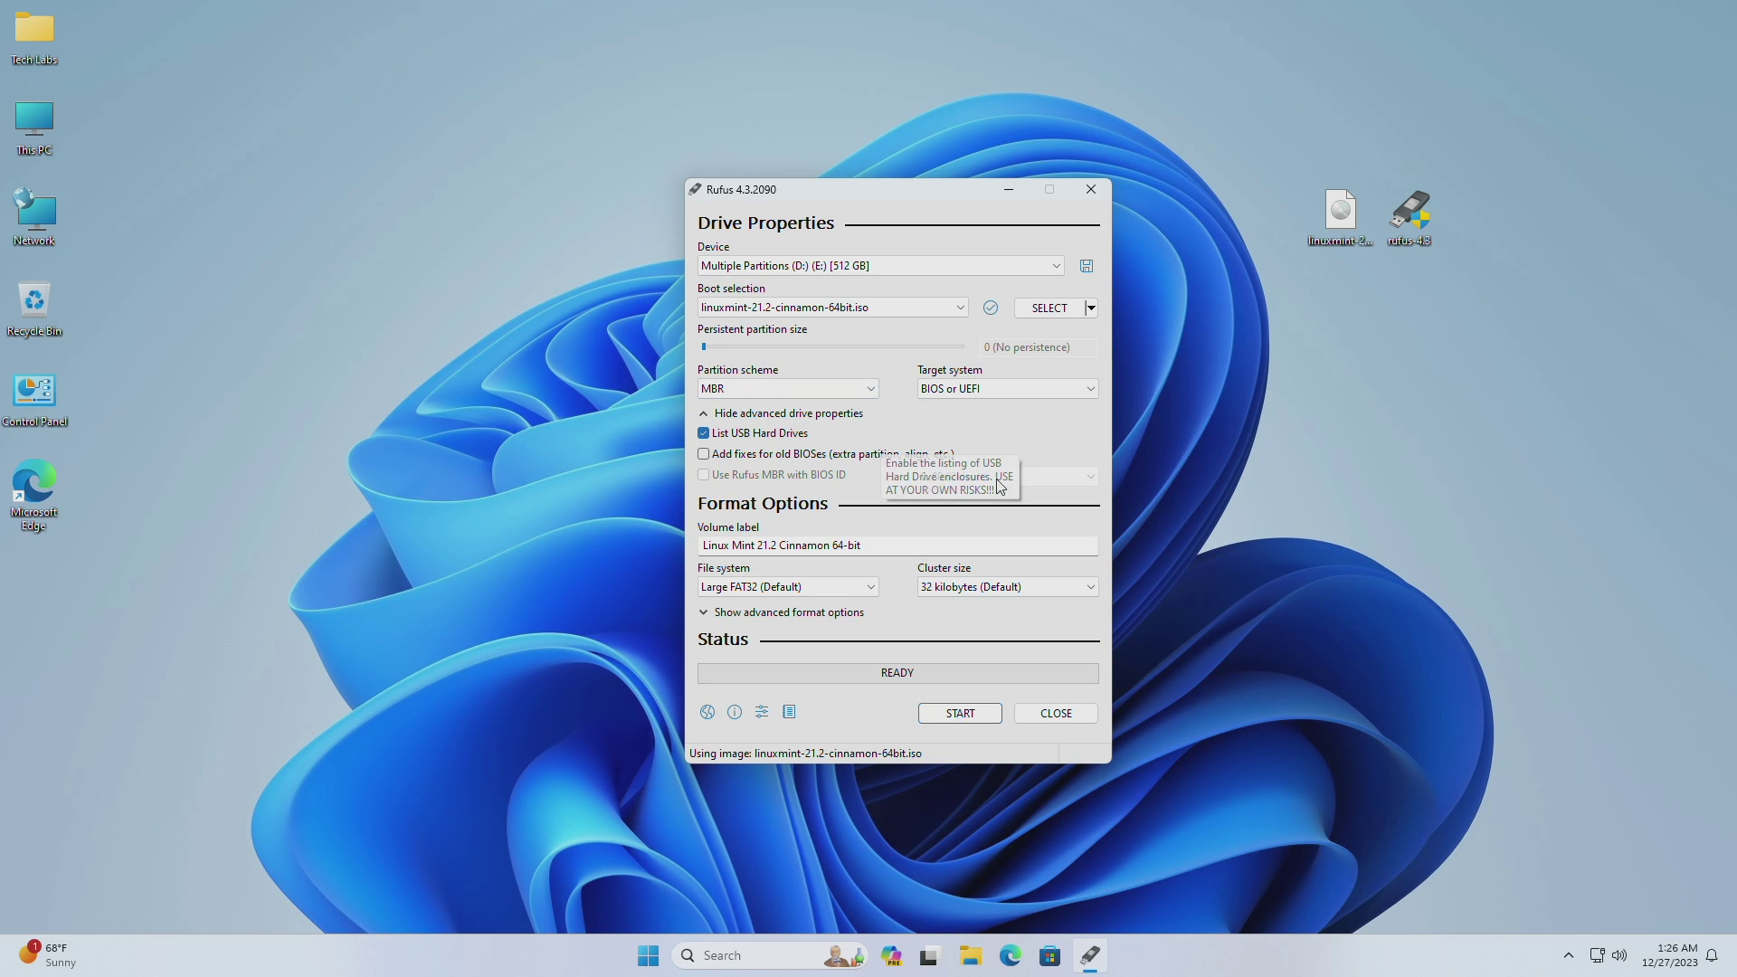
click(860, 390)
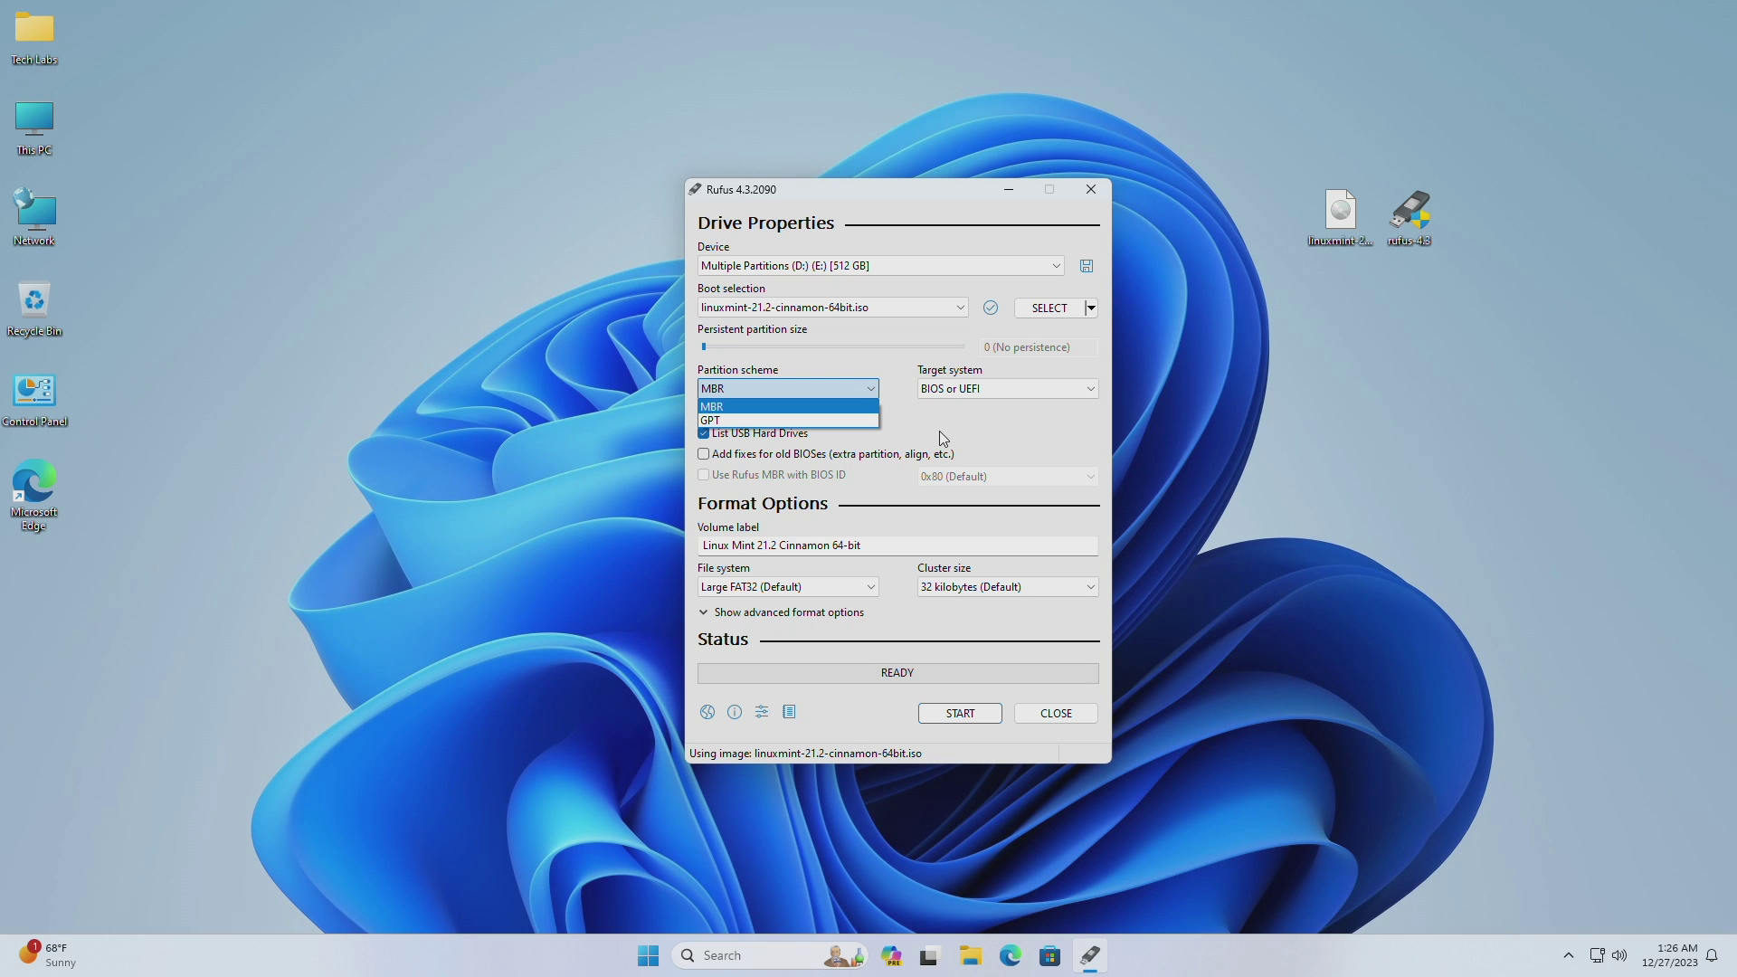
click(864, 422)
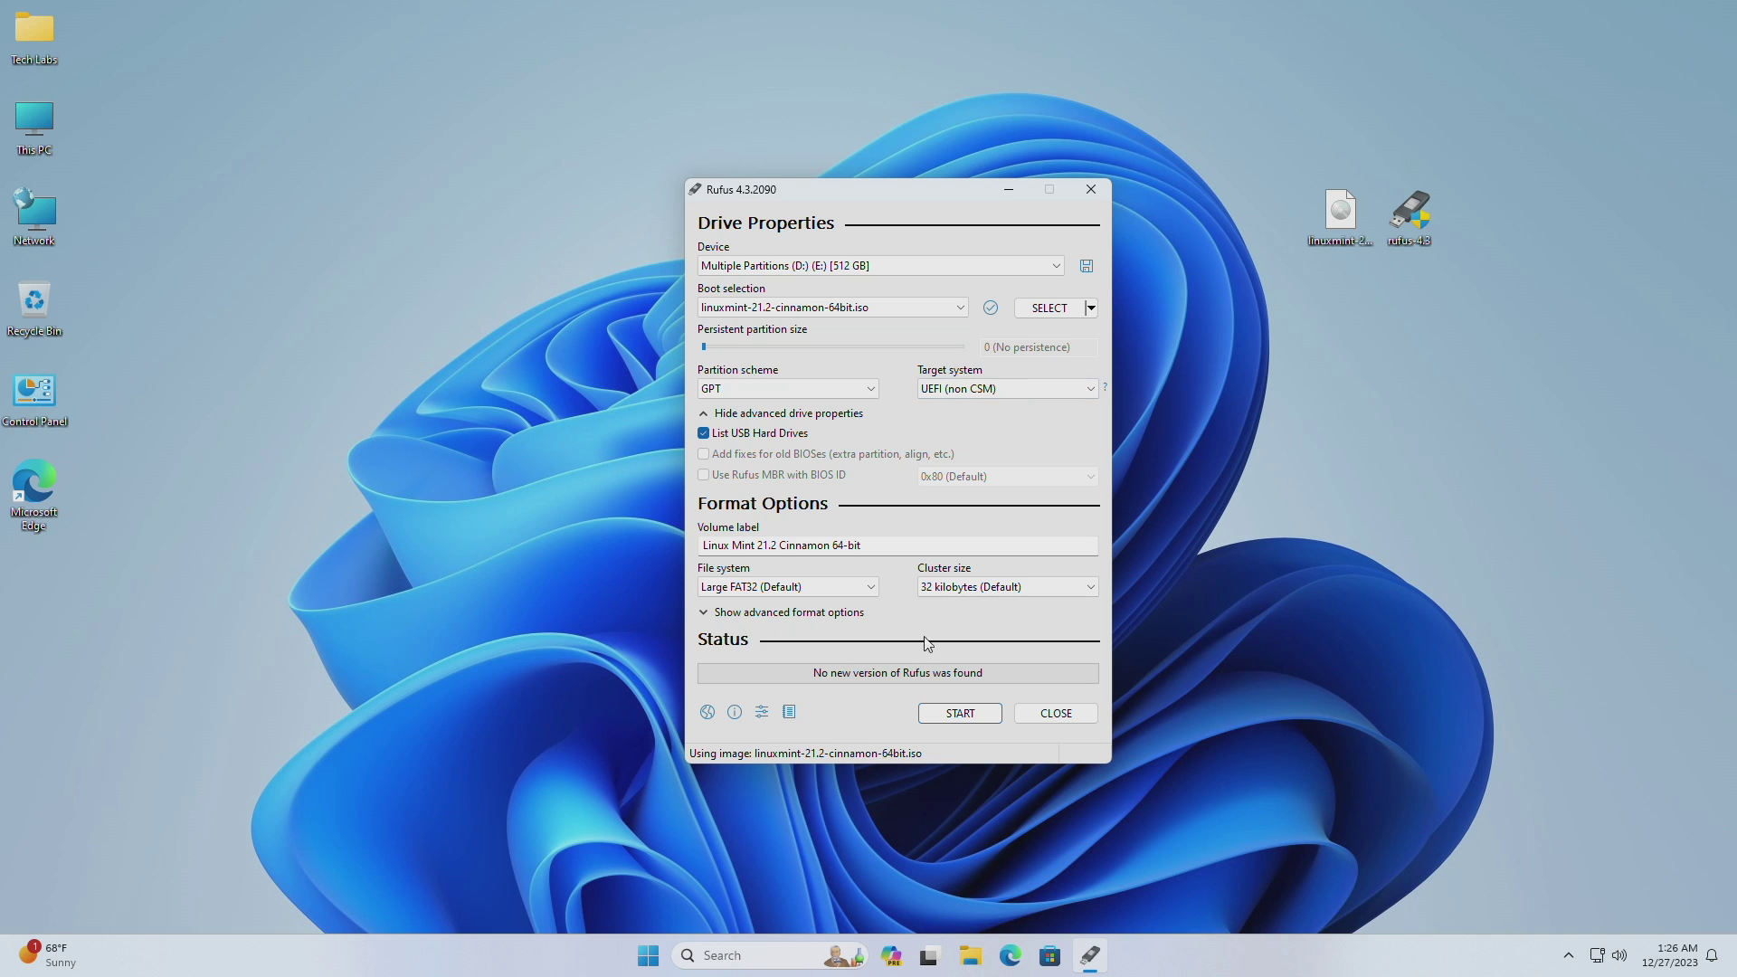
Write the Linux Mint image to USB in ISOHybrid mode, then close Rufus and open Start
click(945, 713)
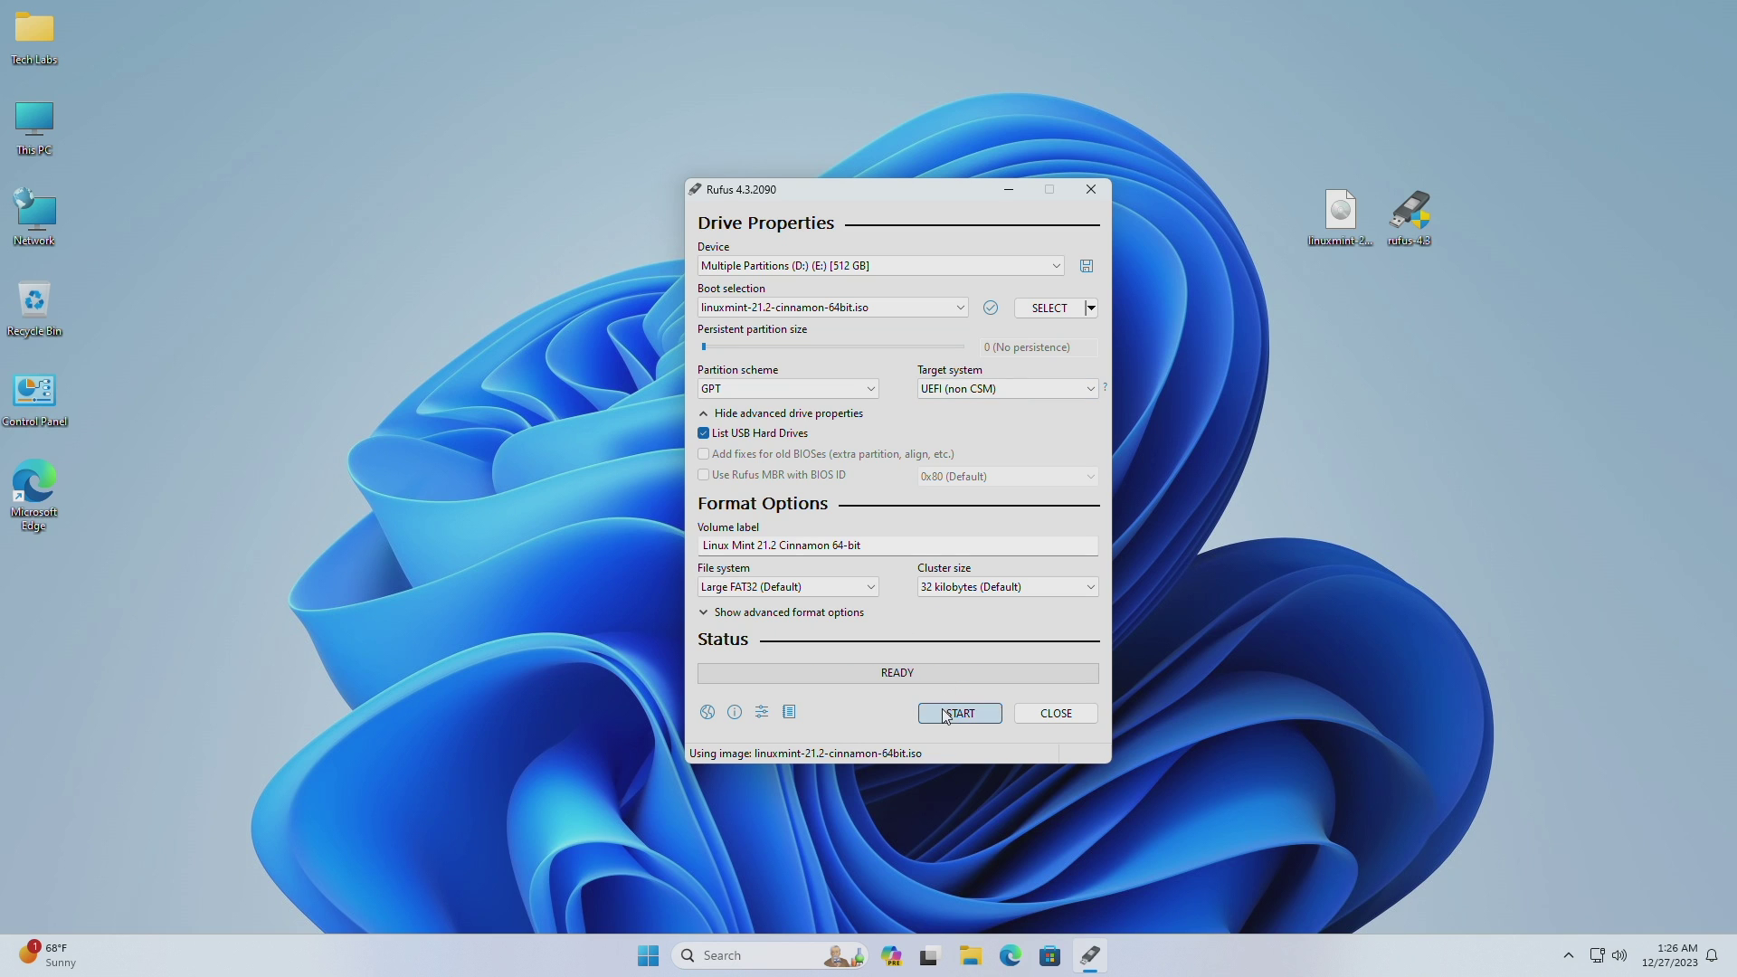
click(992, 596)
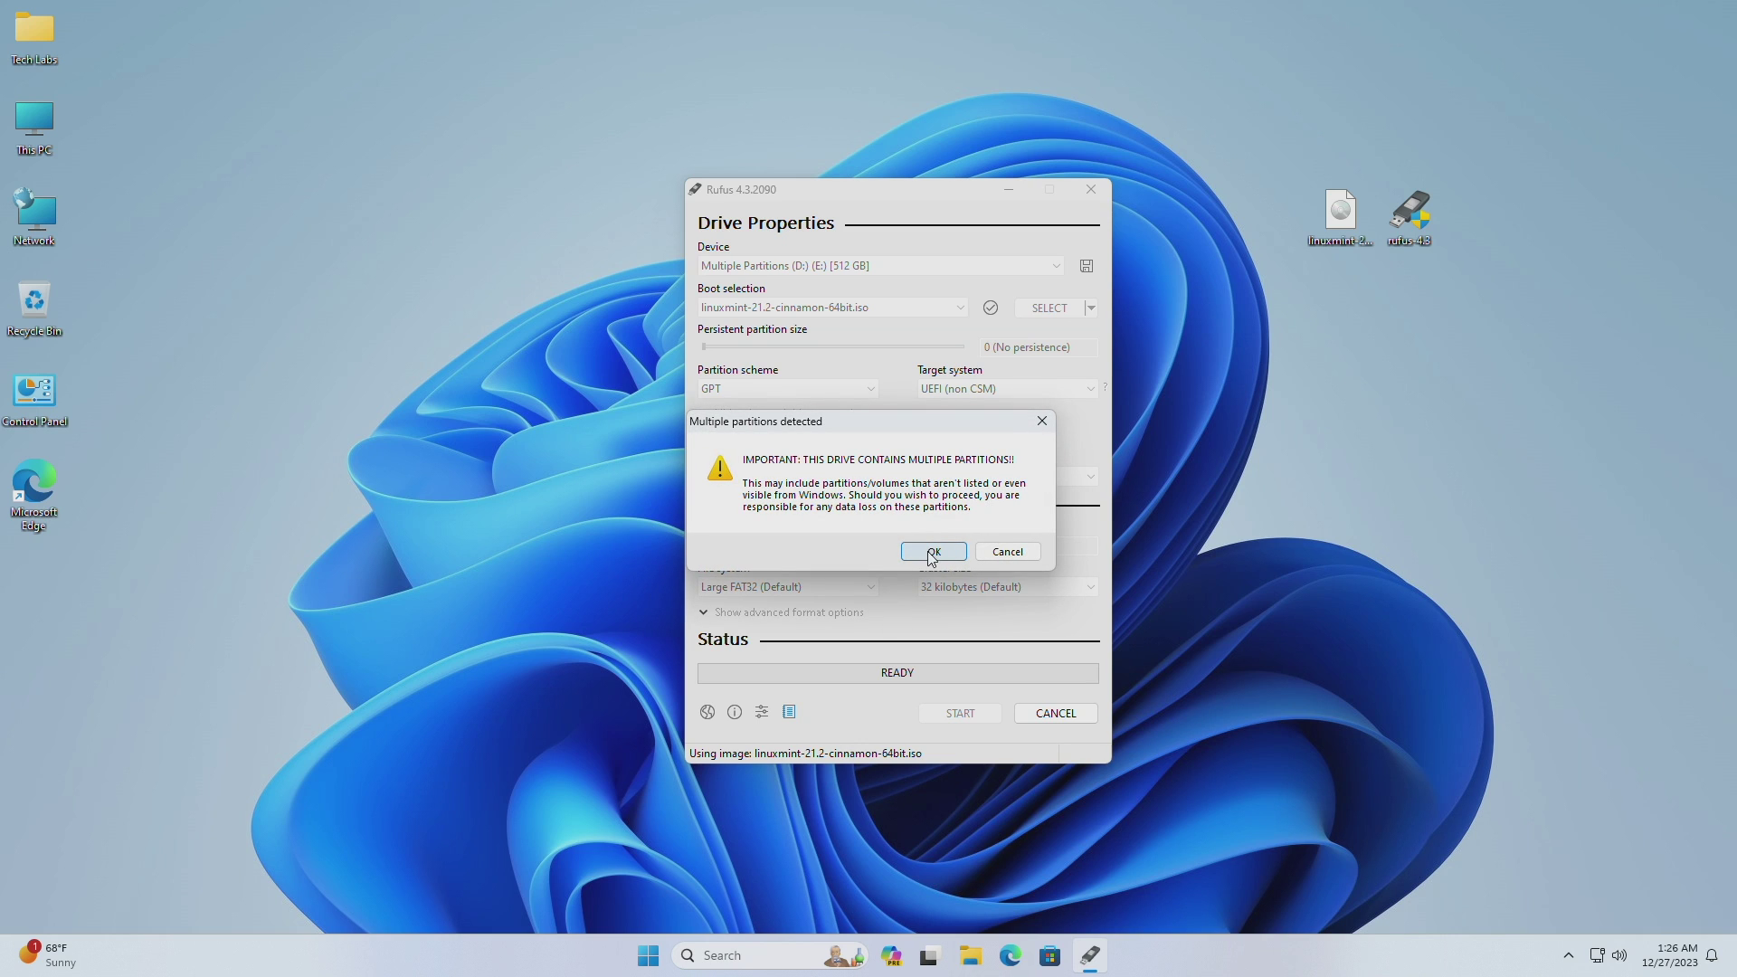
click(933, 552)
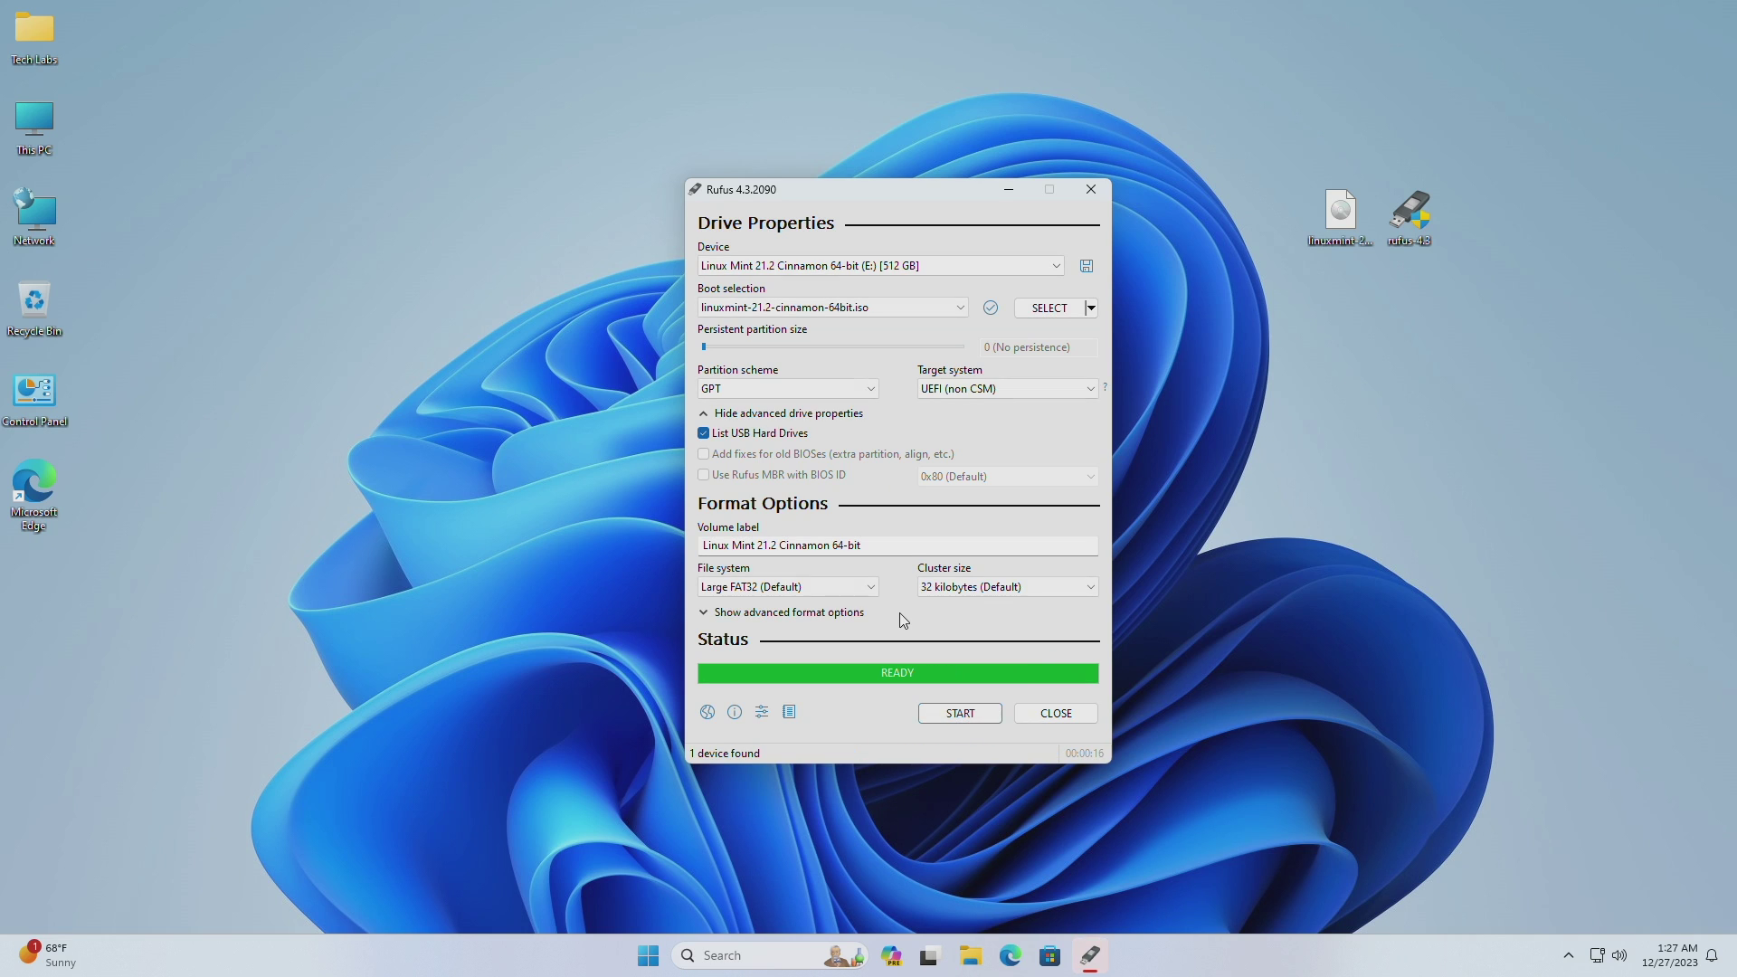
click(1054, 717)
click(665, 952)
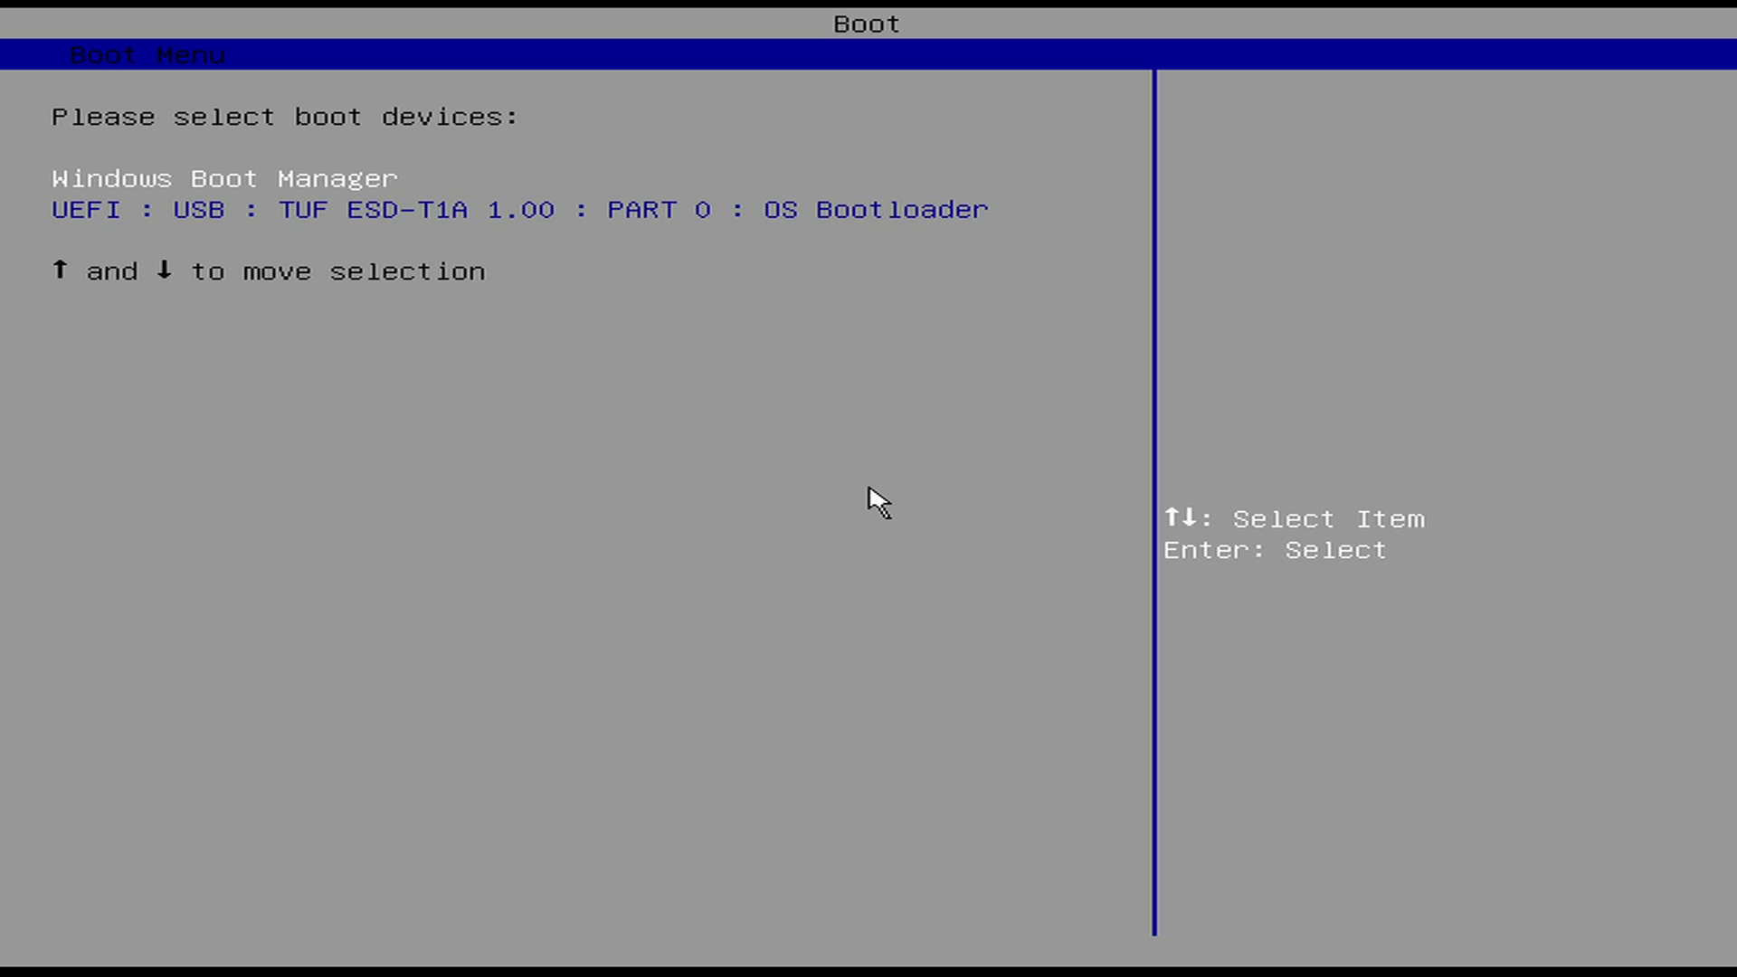
Boot from the UEFI USB entry in the boot menu into the Linux Mint live session
key(Up)
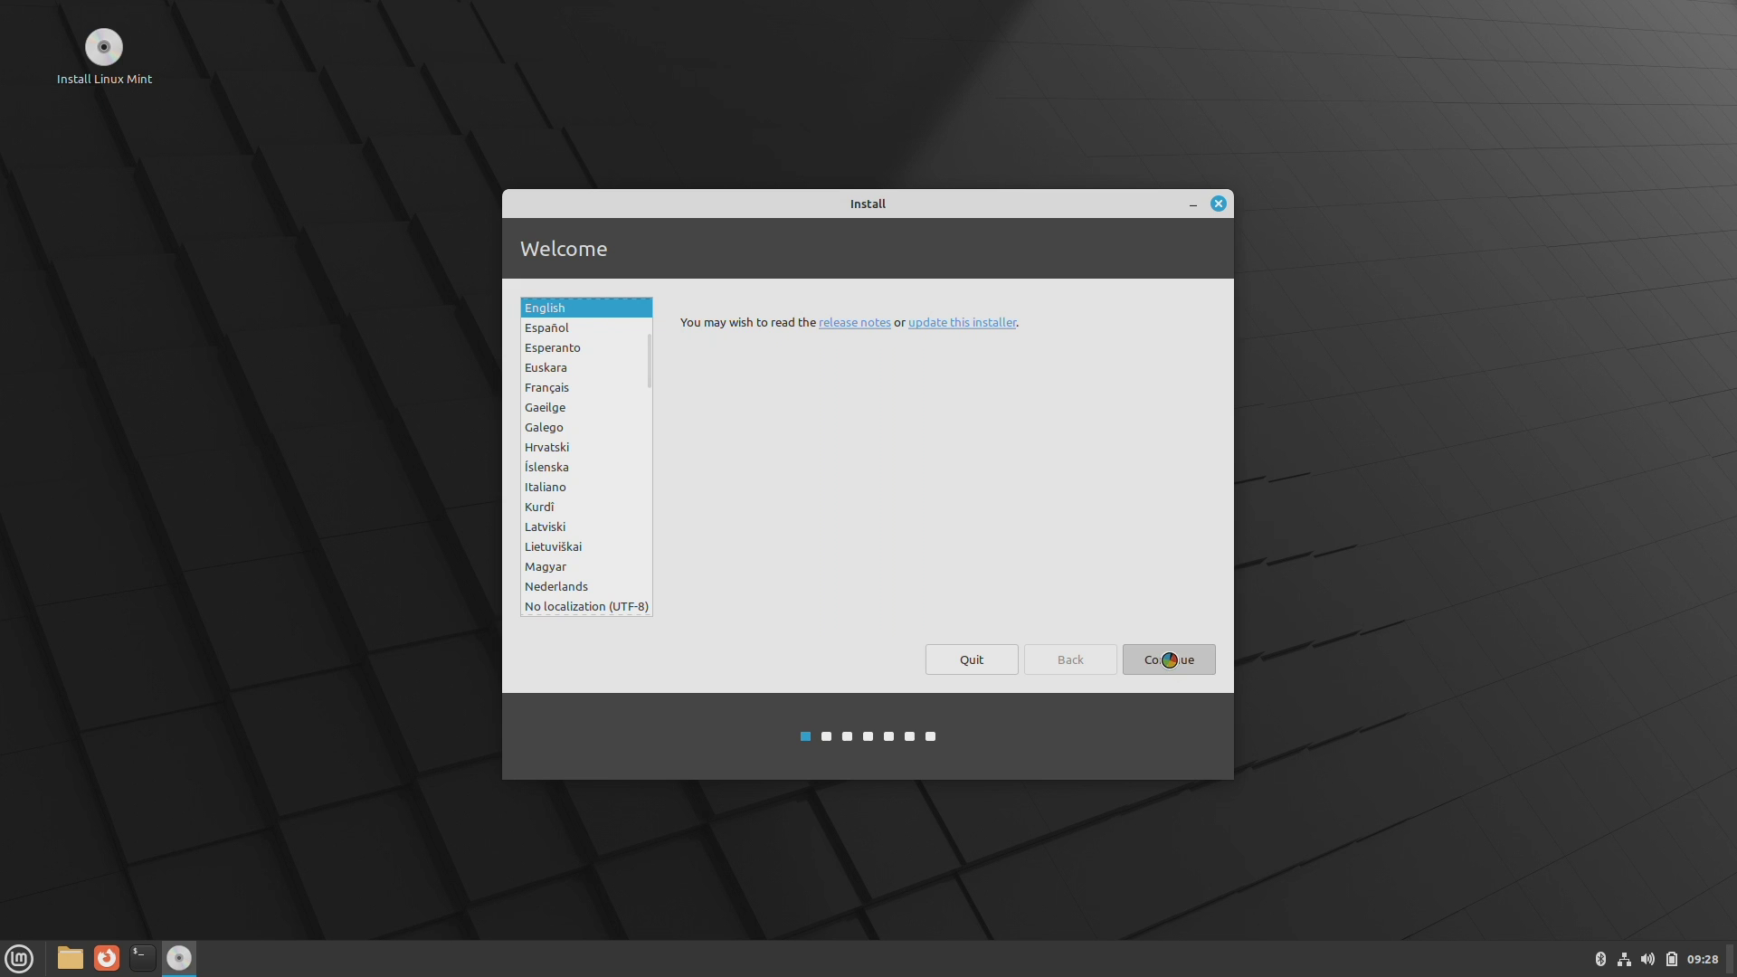
Continue with English, the English (US) keyboard layout, and multimedia codecs enabled
click(1169, 660)
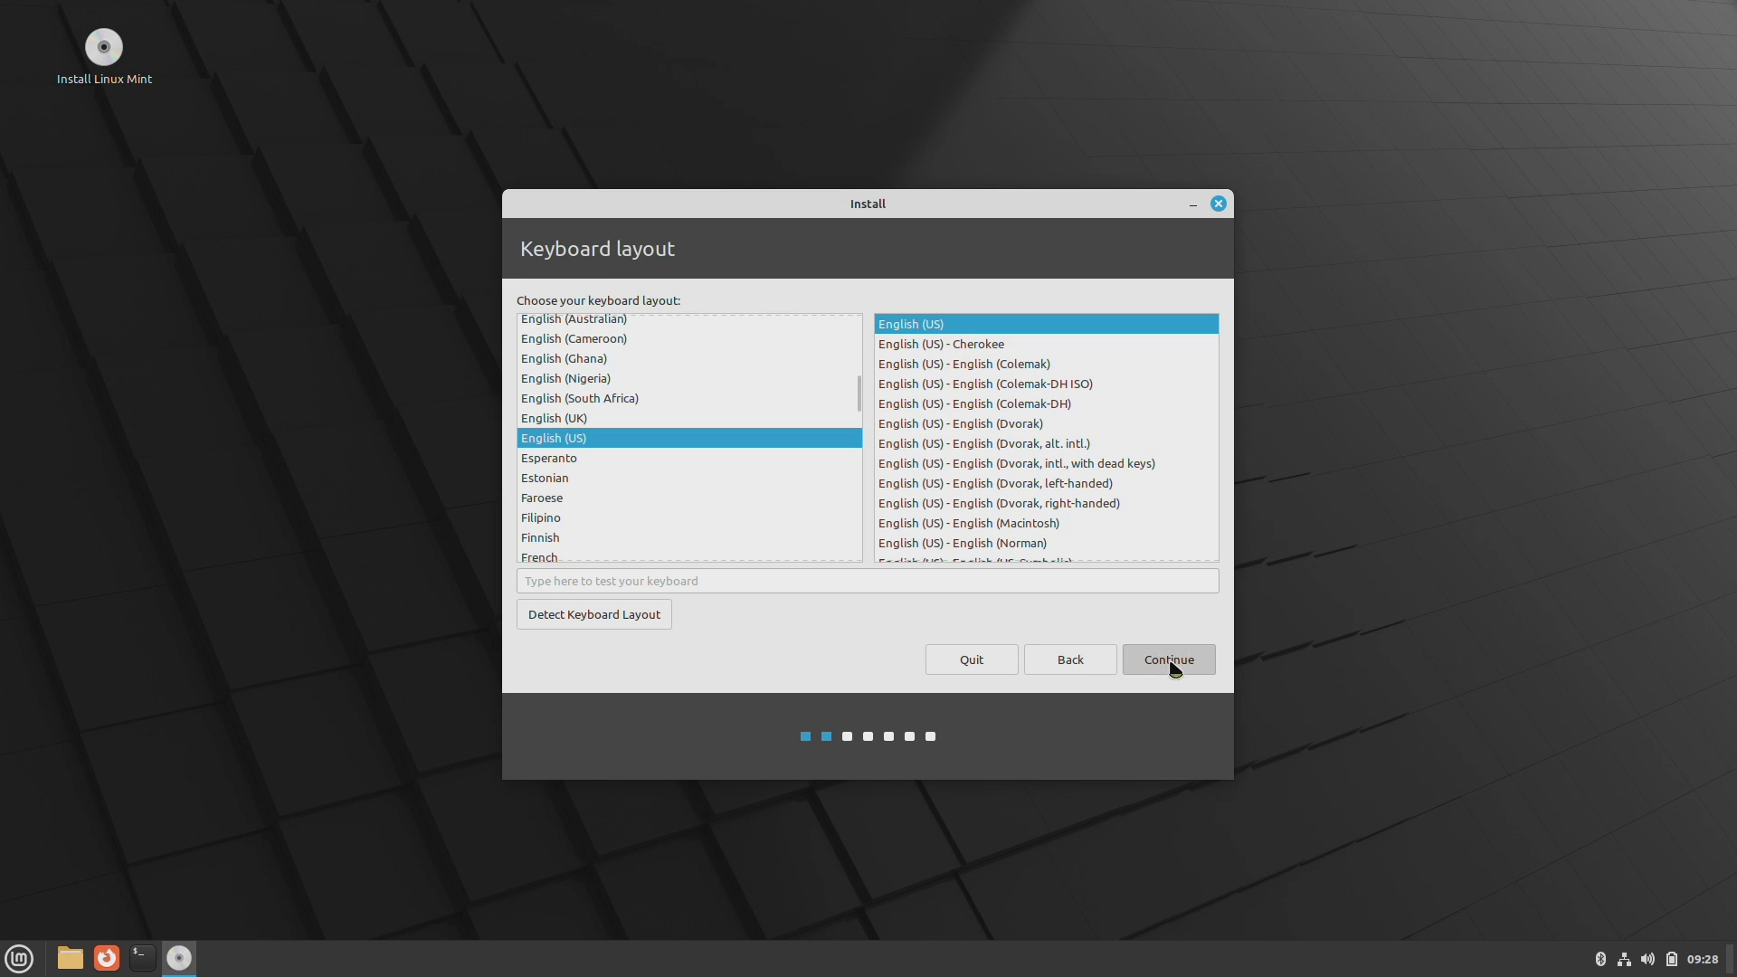
click(1169, 659)
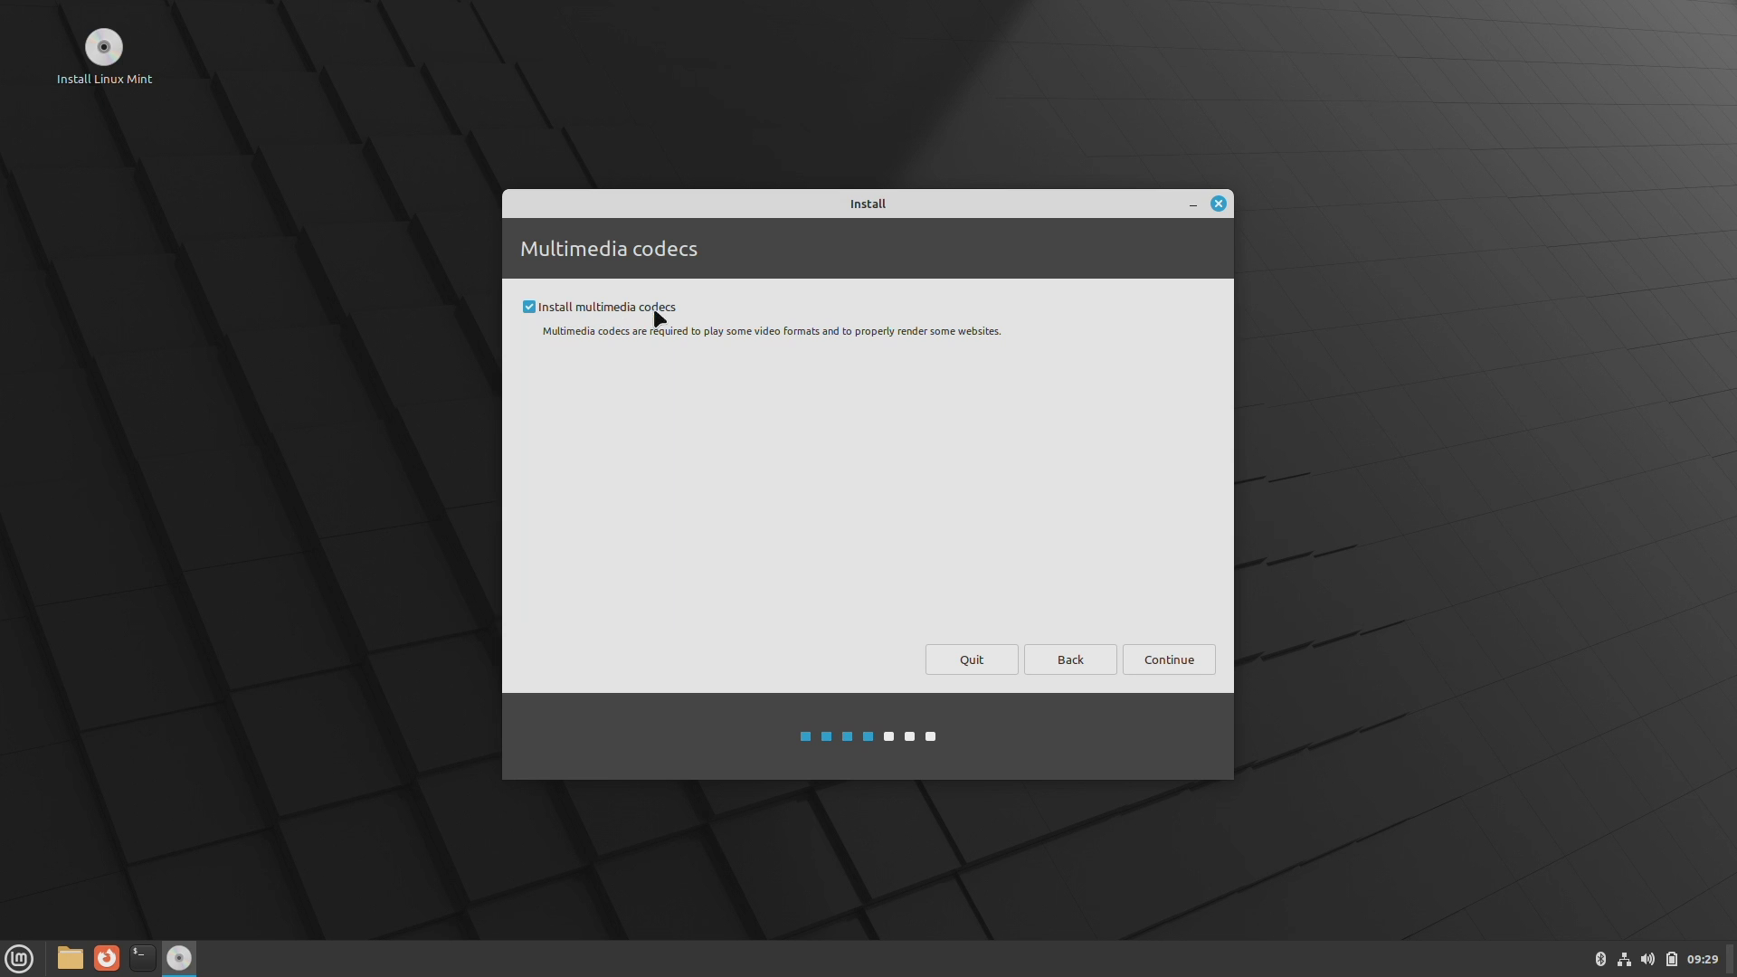
click(1140, 661)
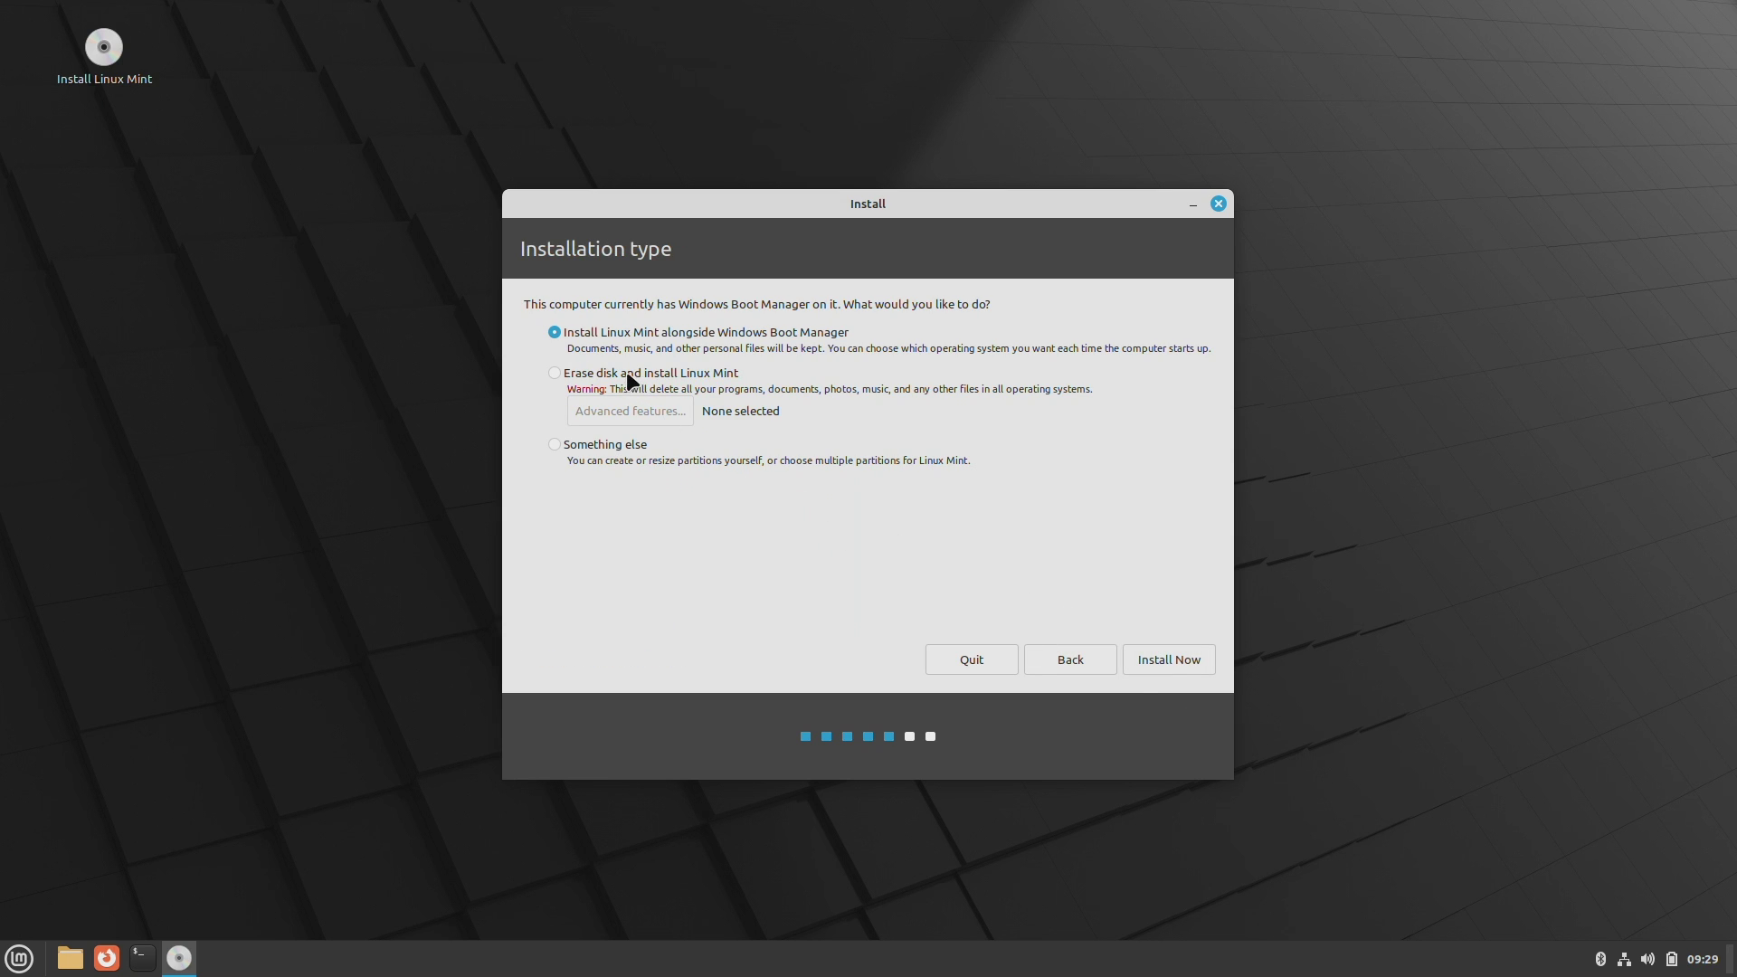
Choose Erase disk and install Linux Mint, then confirm writing the partition changes
click(688, 374)
click(1151, 659)
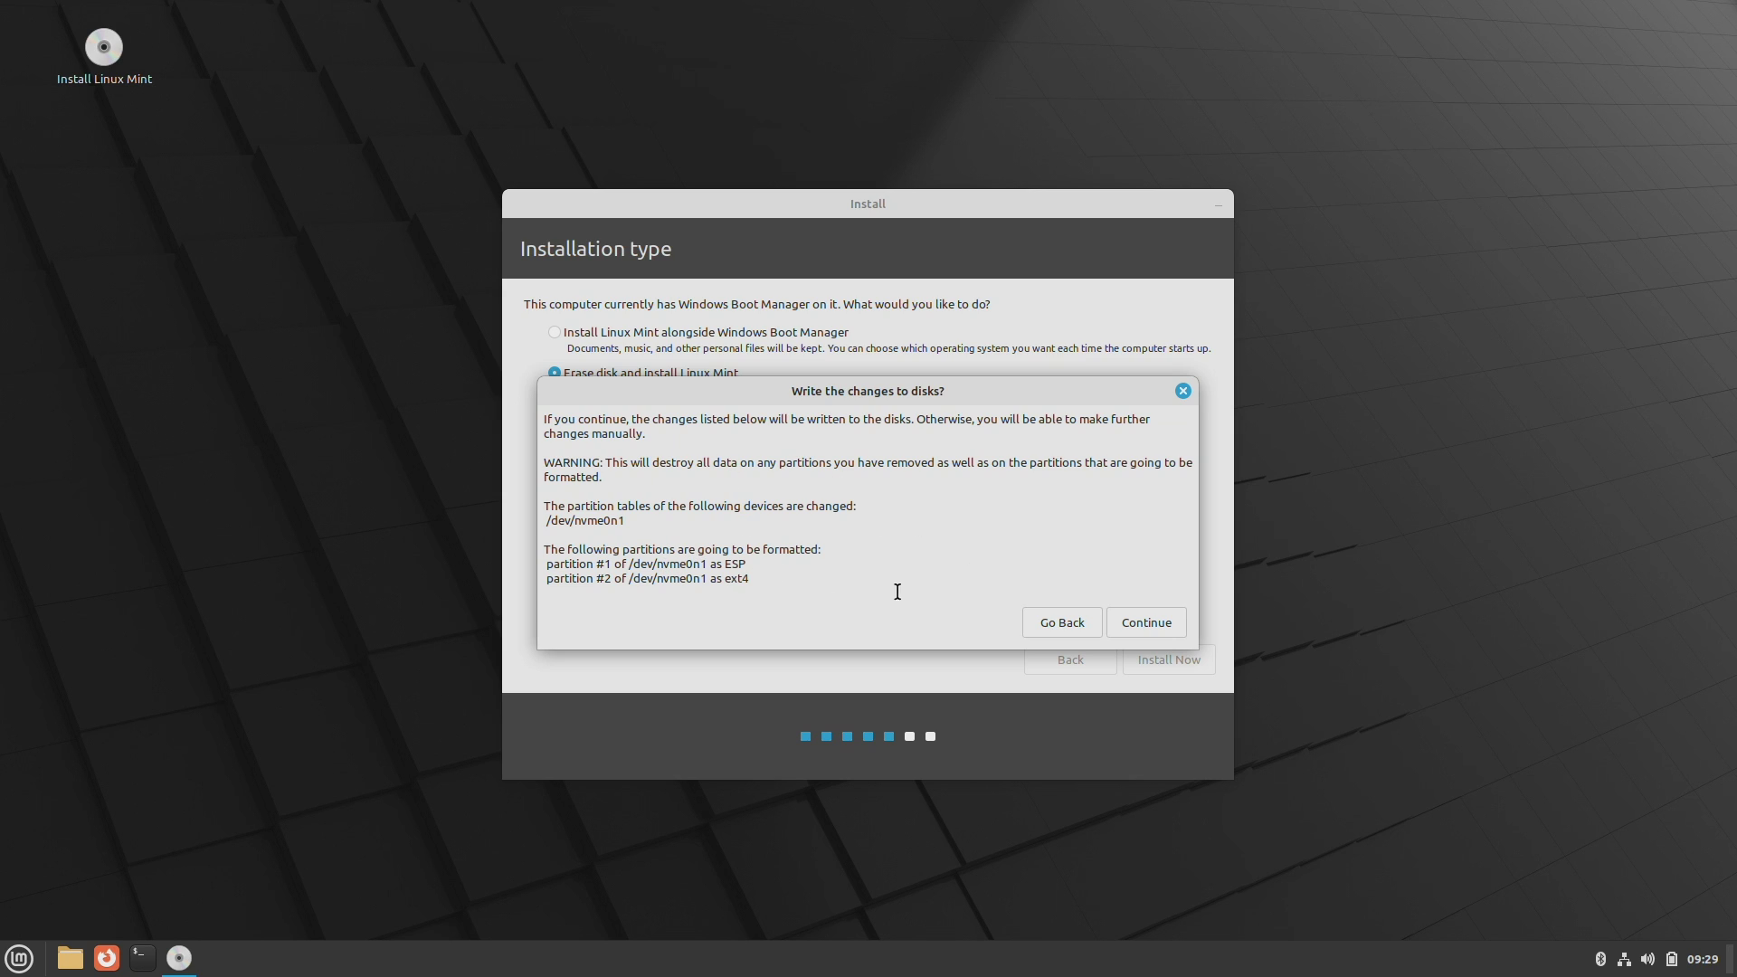
click(1161, 622)
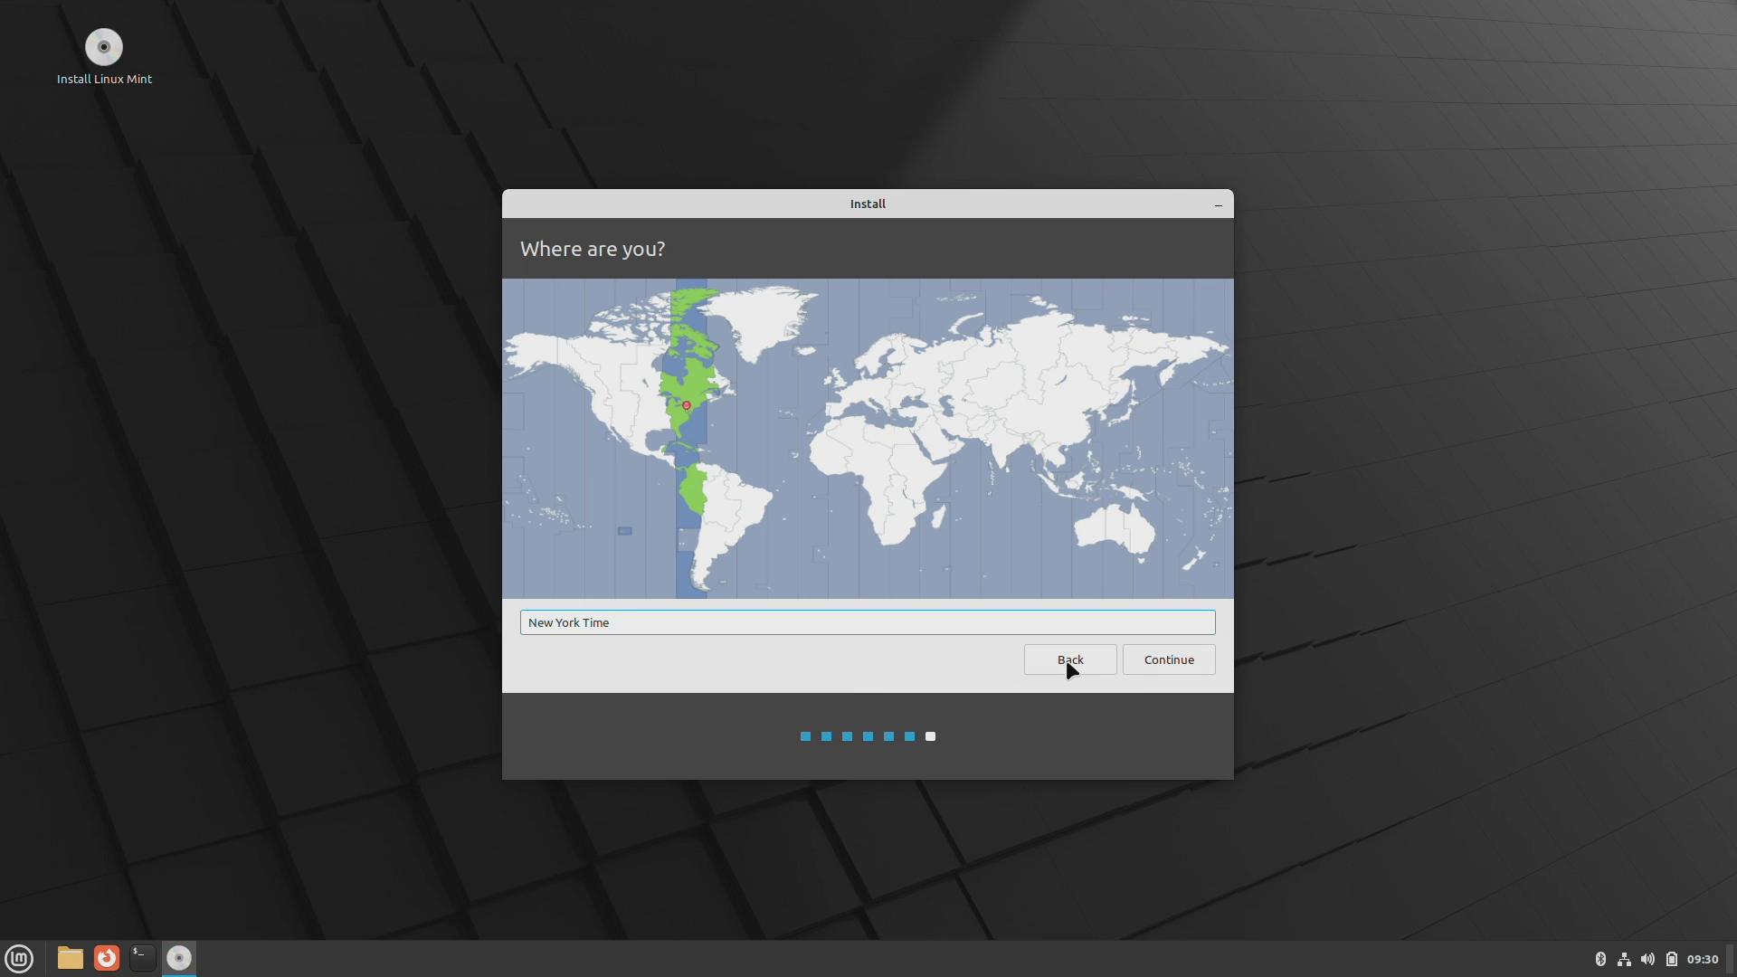
Keep the New York time zone and enter the user's name
click(1150, 658)
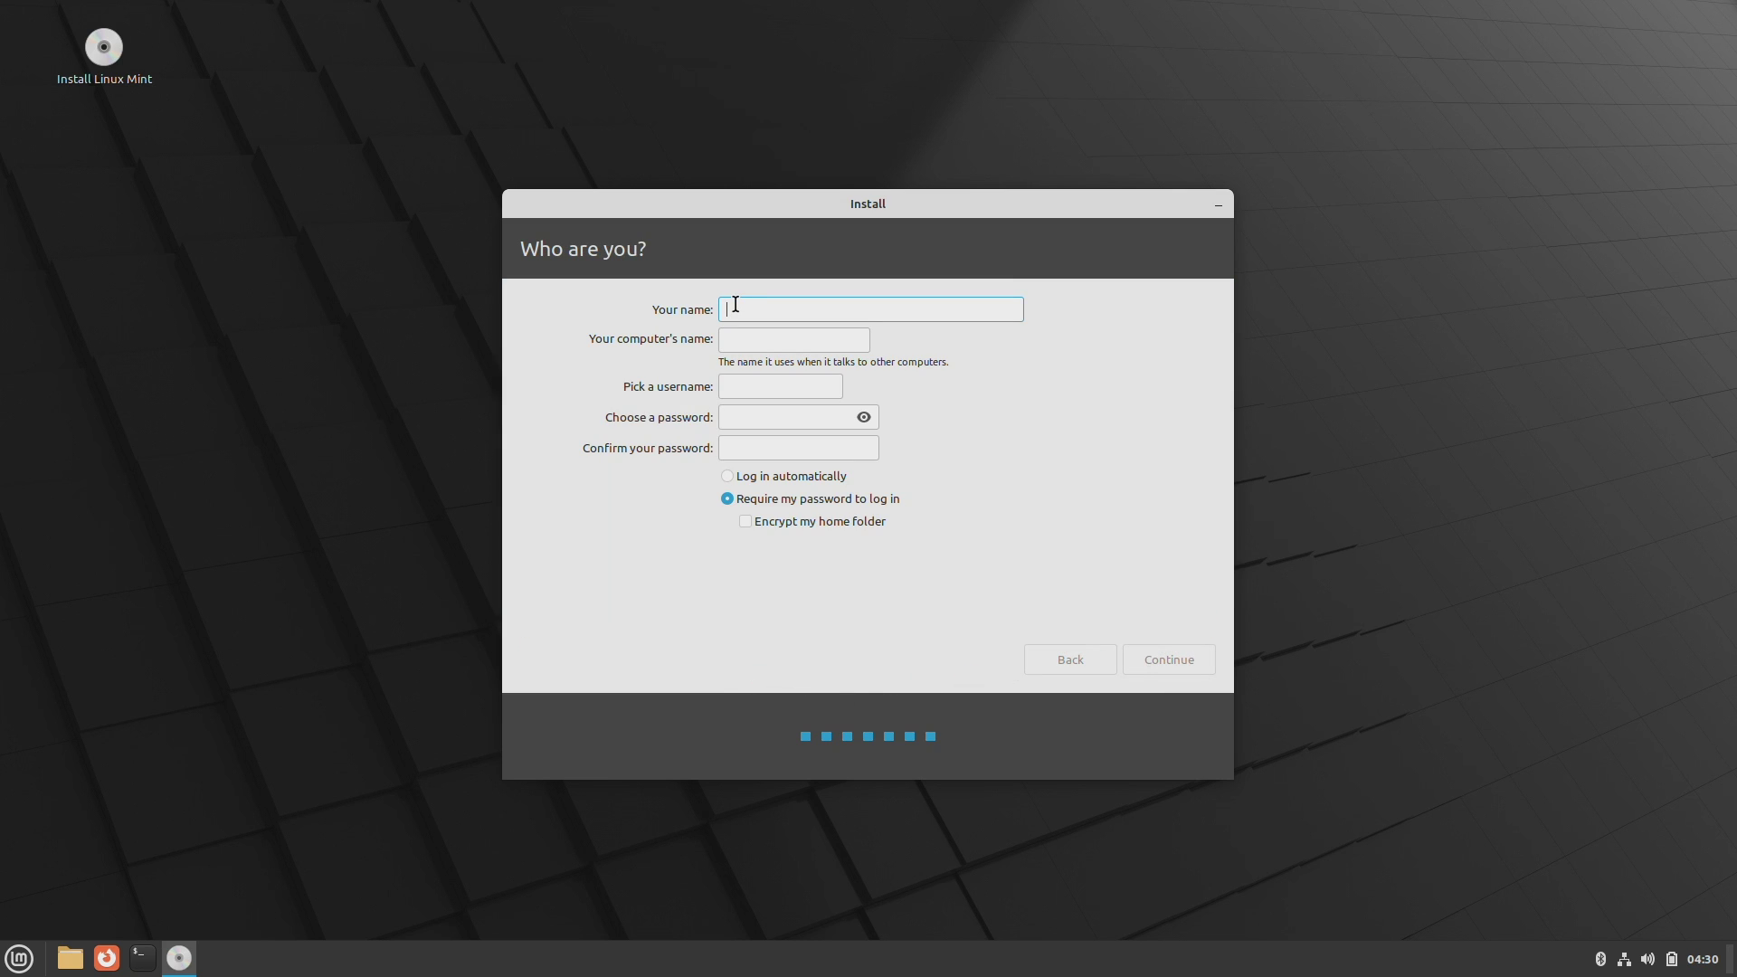
text(Tech Labs)
Set and confirm the account password, then continue the installation
click(745, 413)
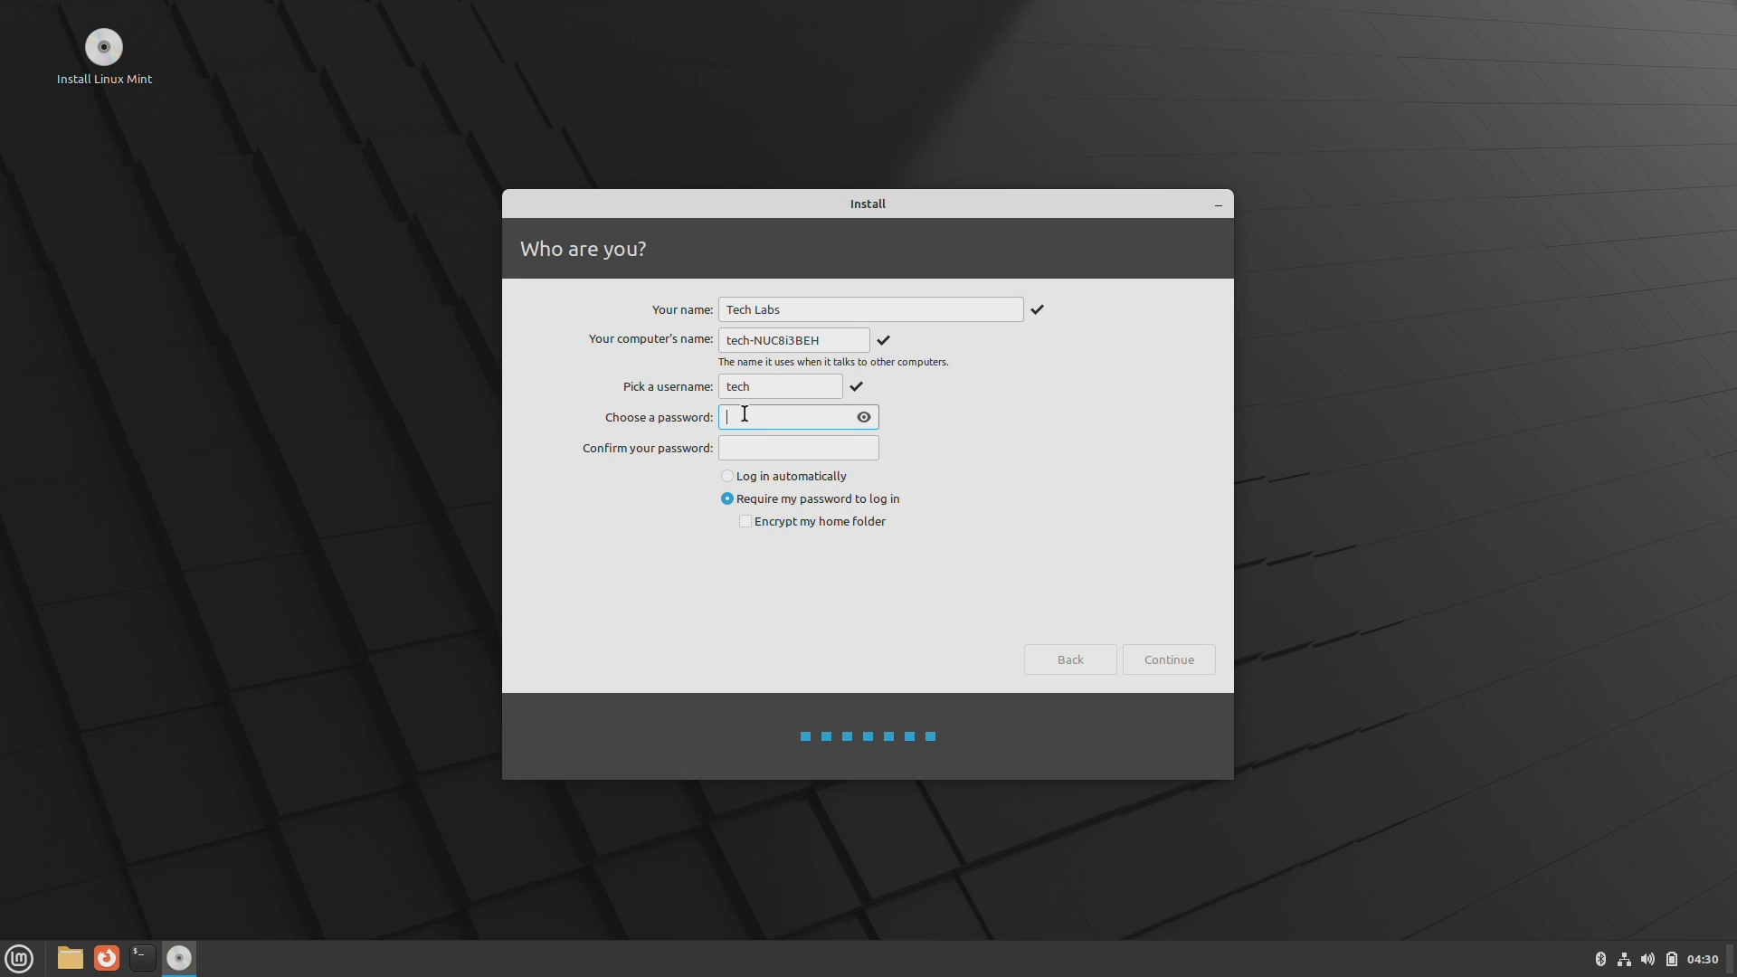
key(Tab)
key(Tab)
key(Tab)
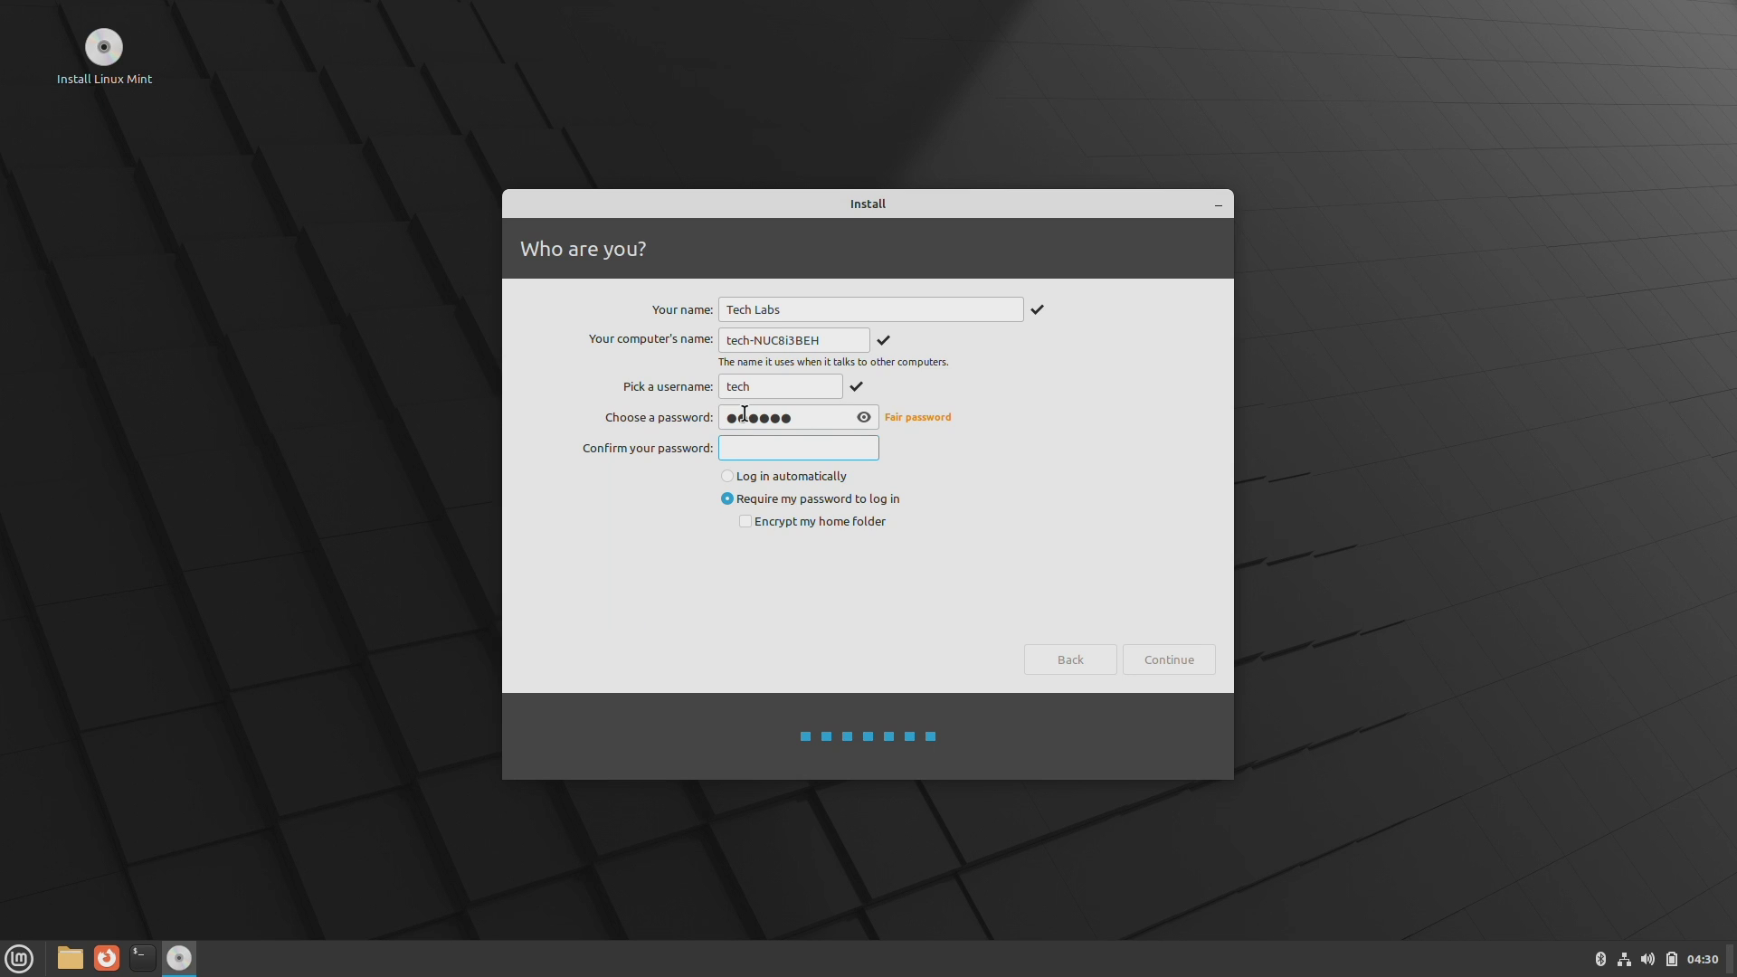
click(1191, 655)
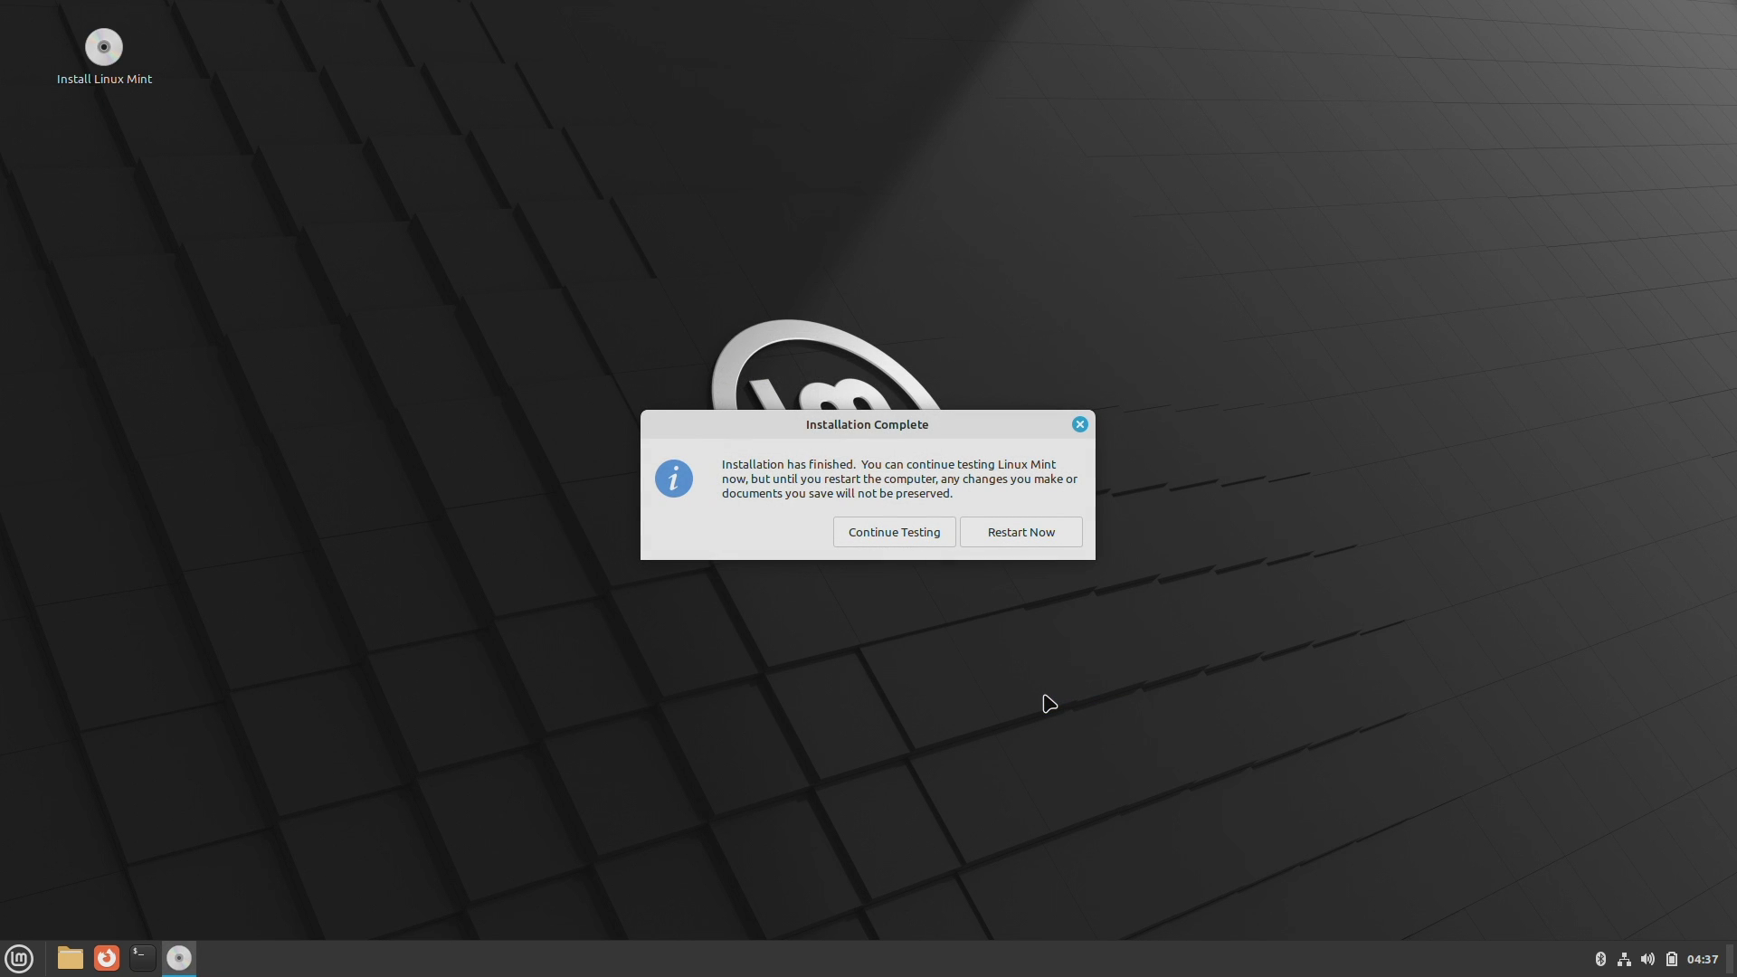
Choose Restart Now once the Linux Mint installation completes
click(1046, 529)
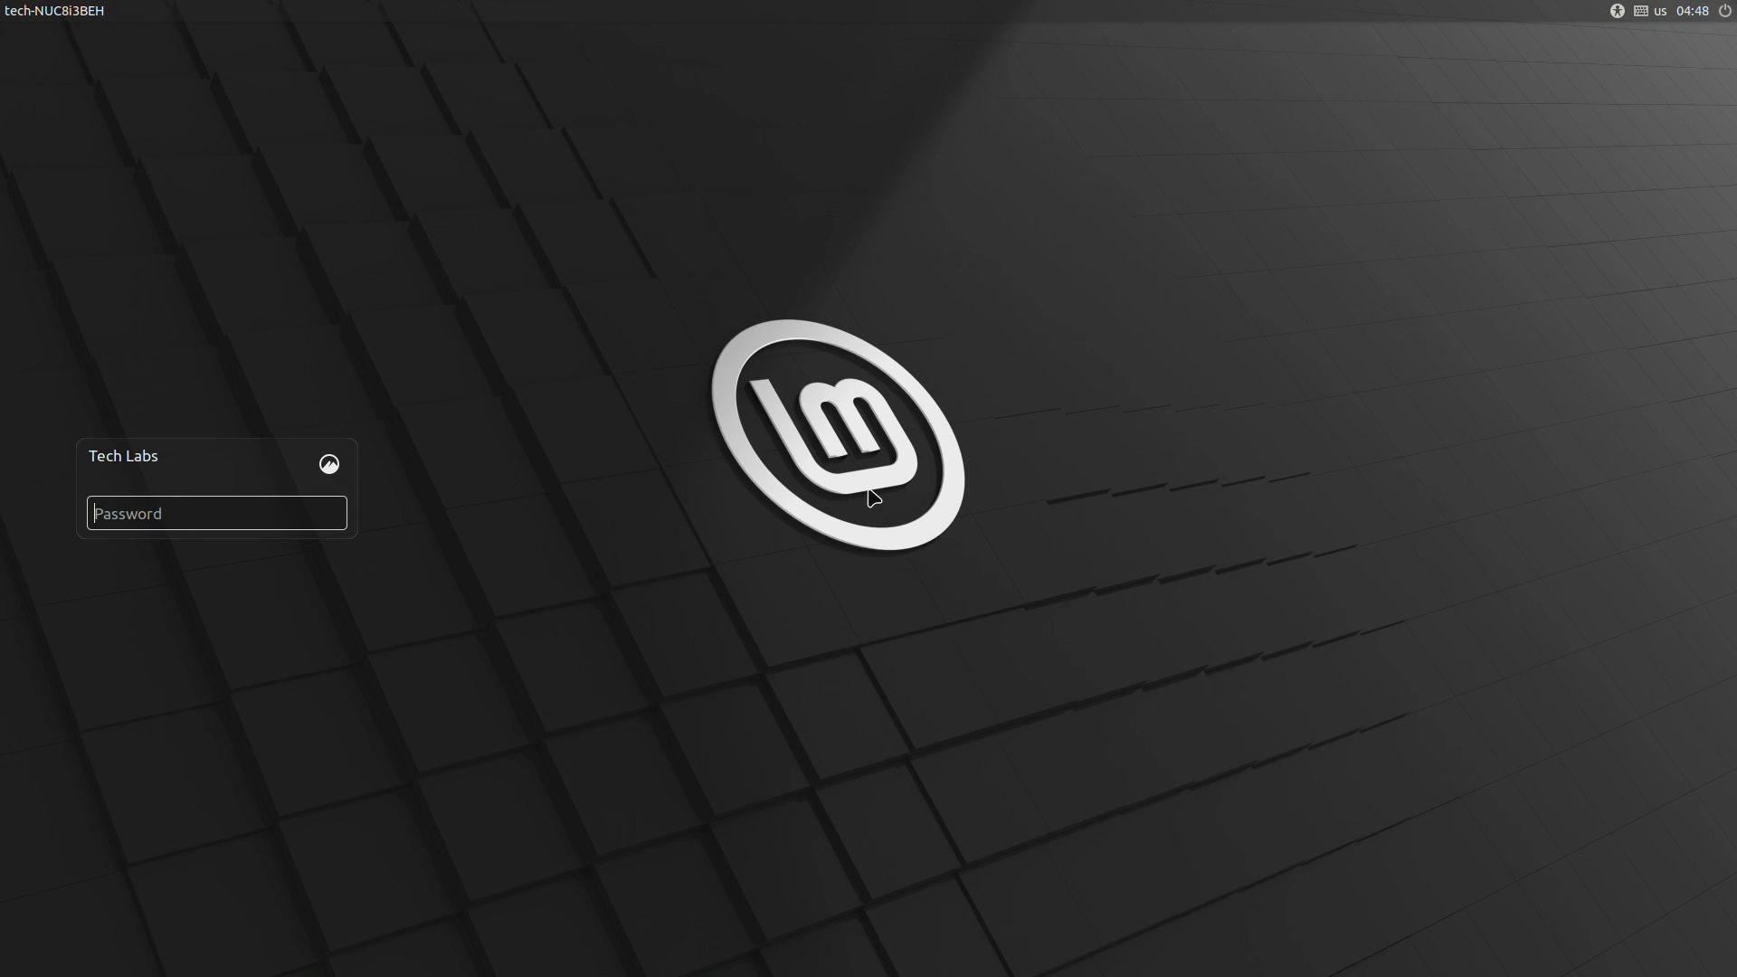
Log in with the account password and close the Welcome to Linux Mint window
text(••••••)
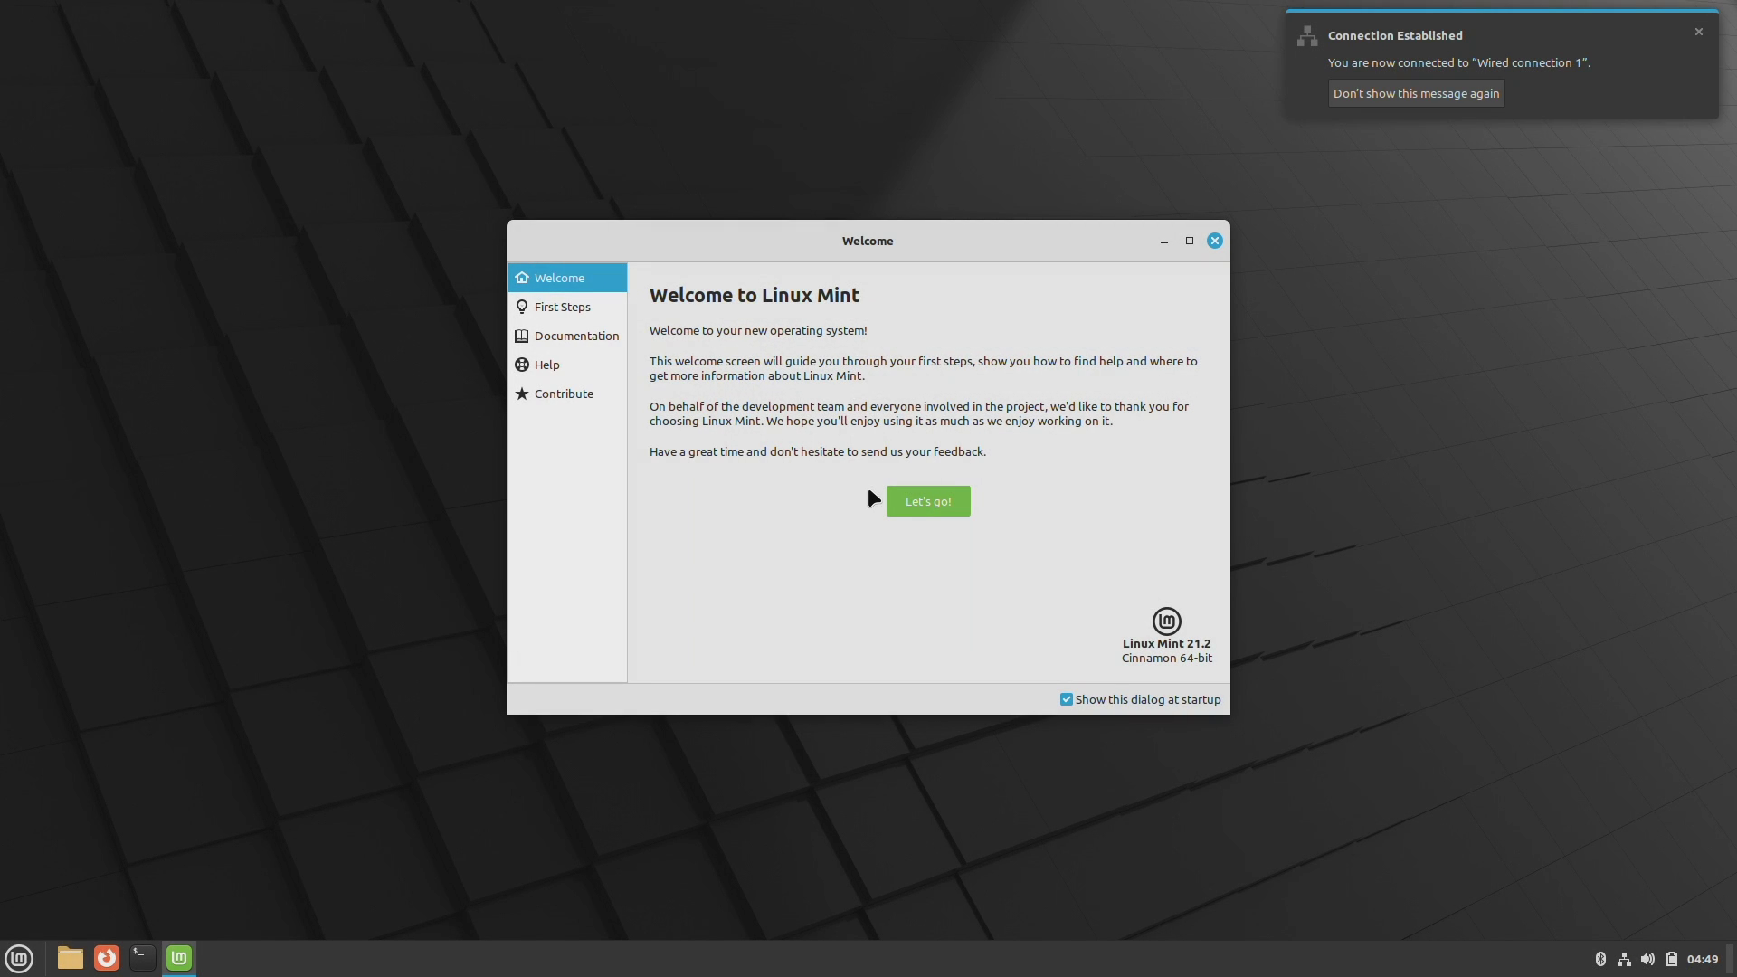
click(1213, 240)
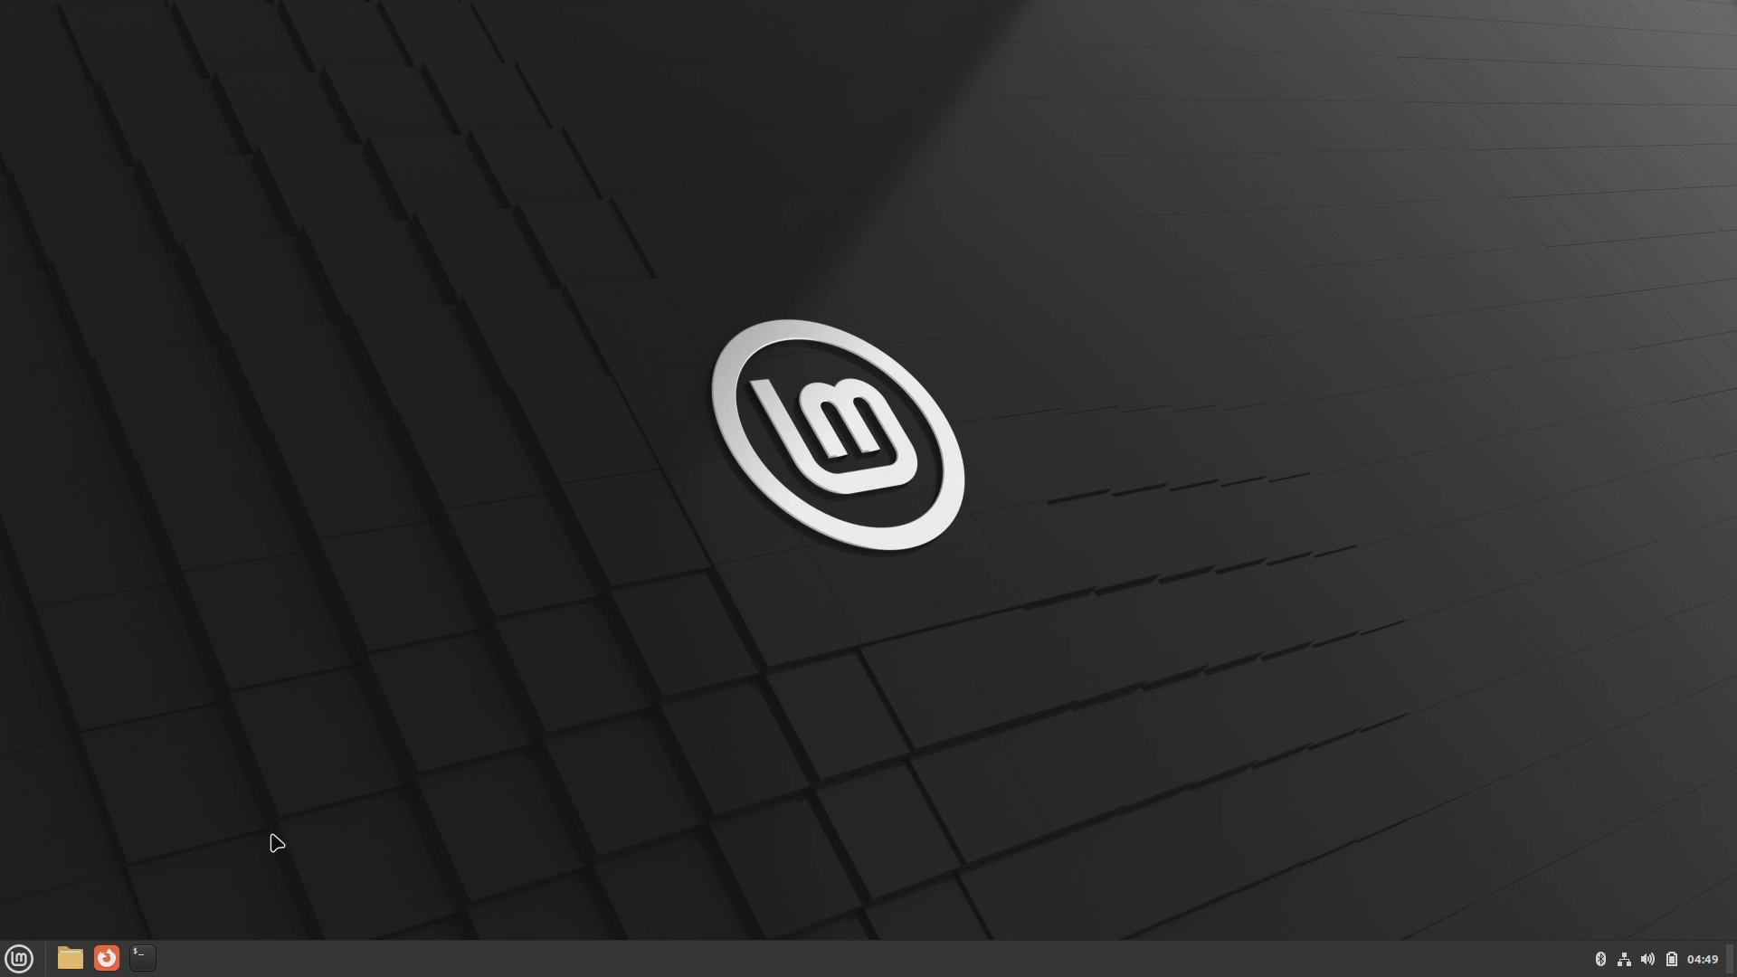
Check the calendar, battery, volume and network tray applets, closing each one
click(1703, 959)
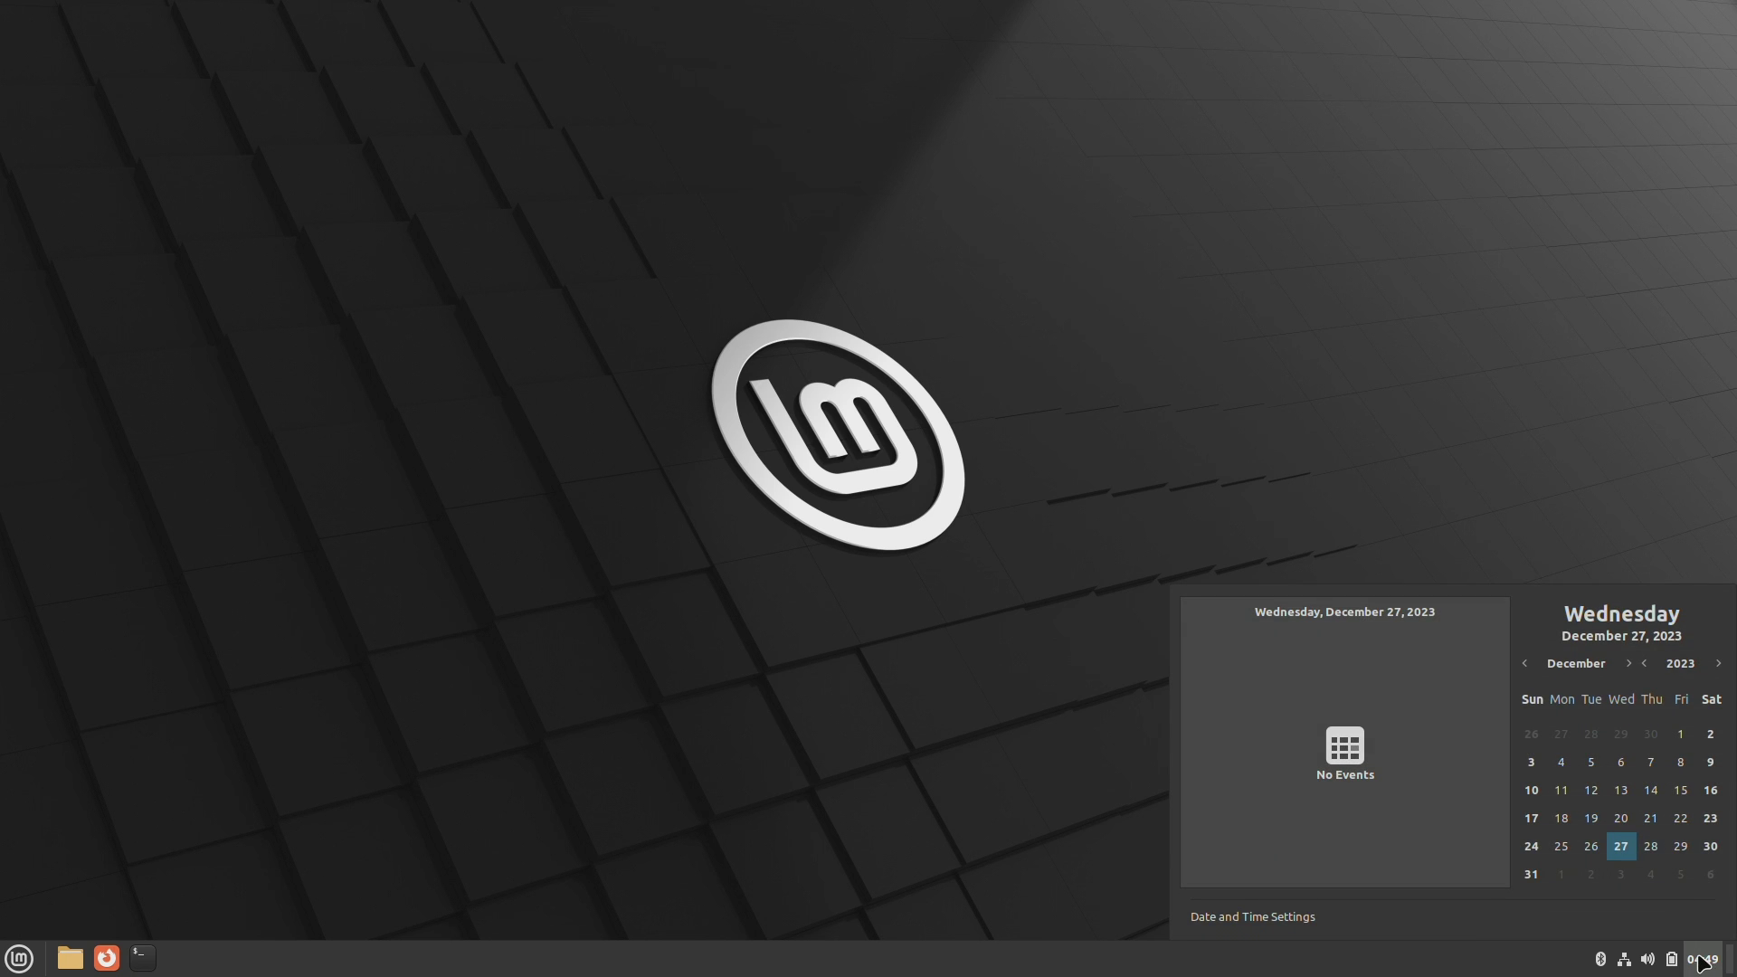
click(1120, 851)
click(1672, 959)
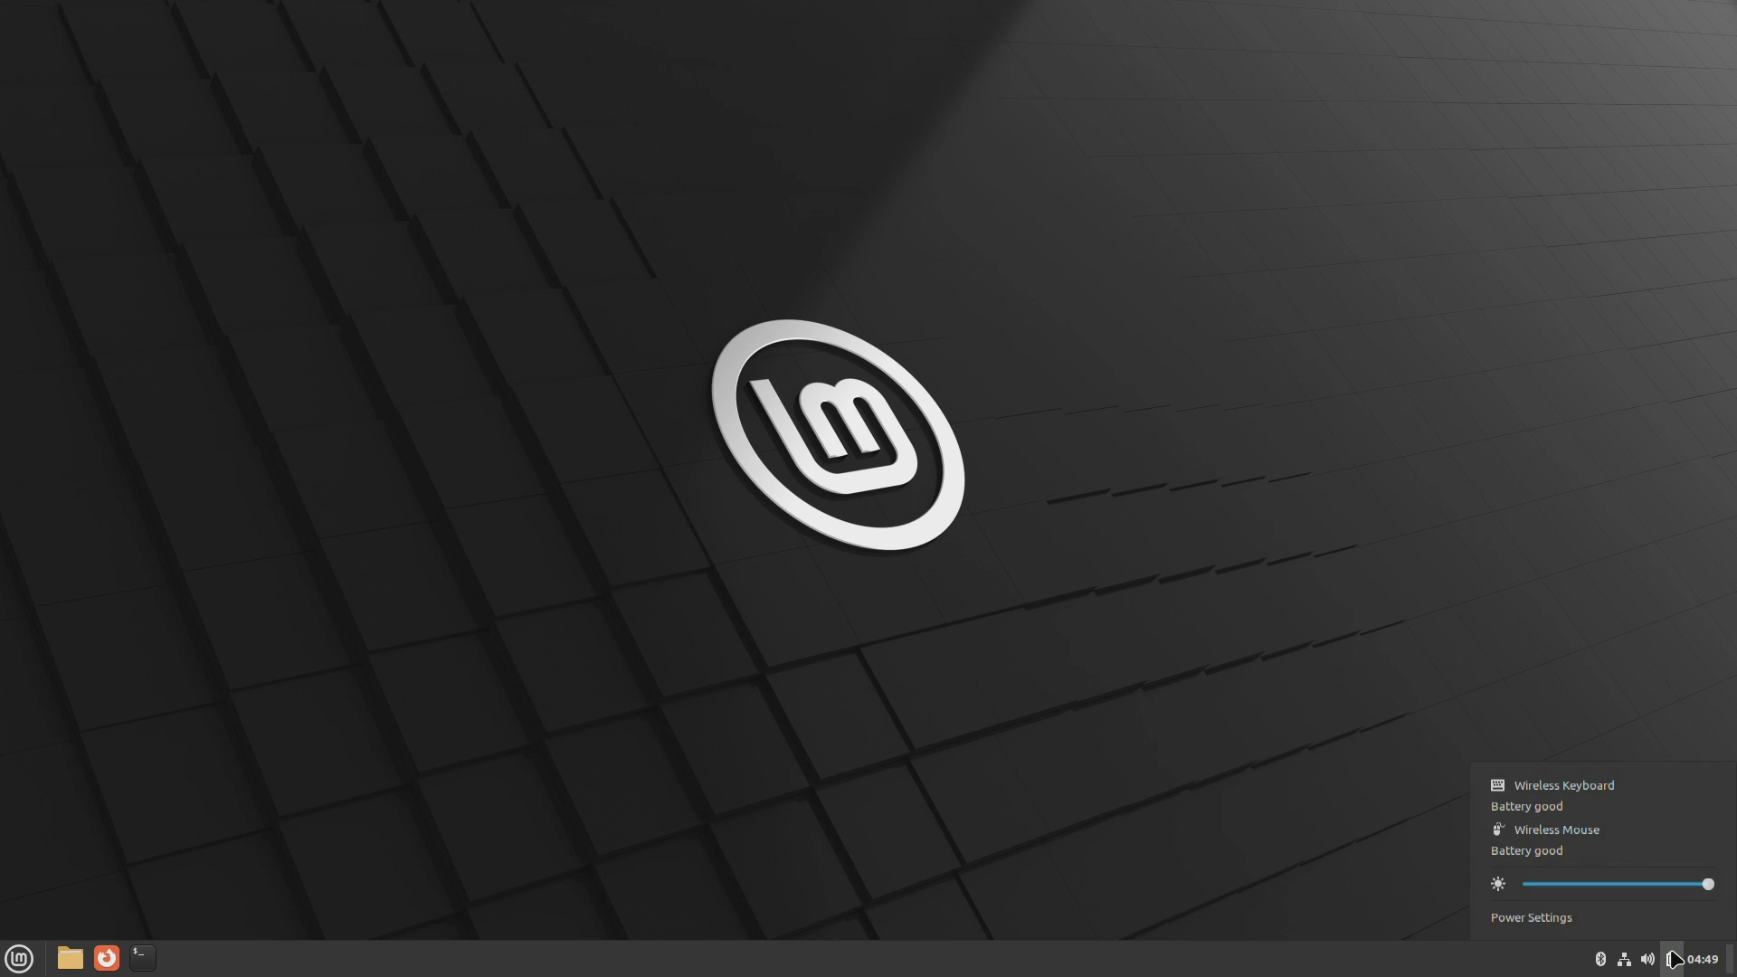
click(1114, 812)
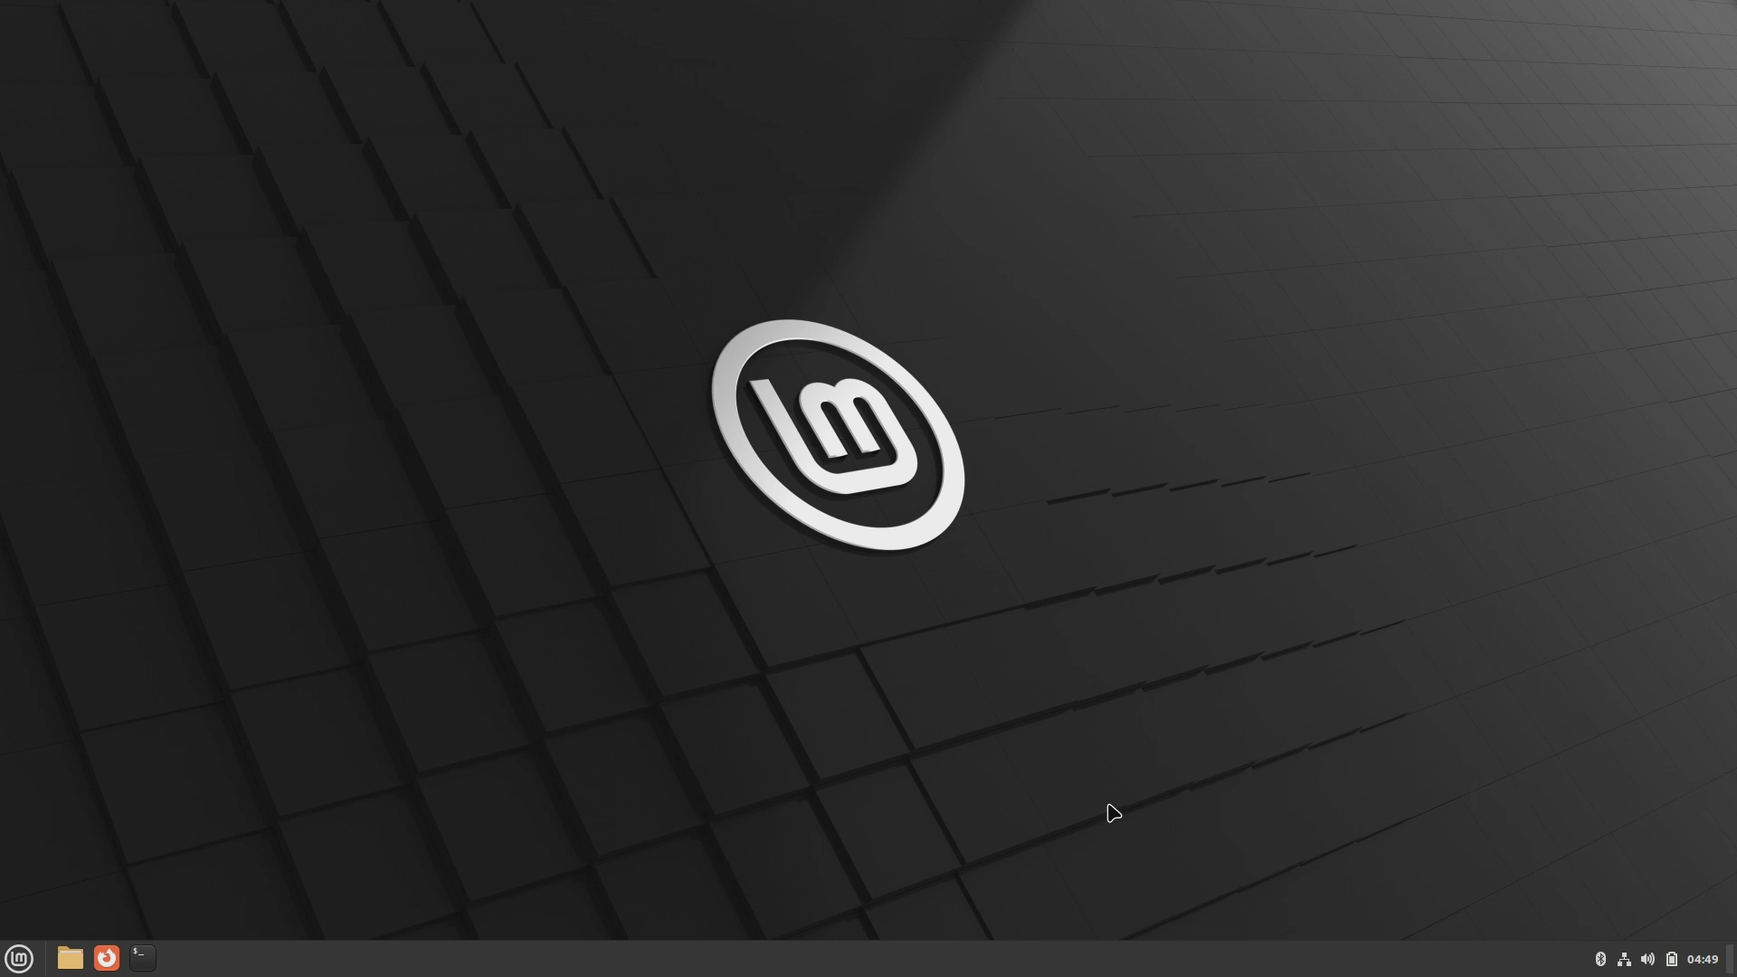
click(1643, 965)
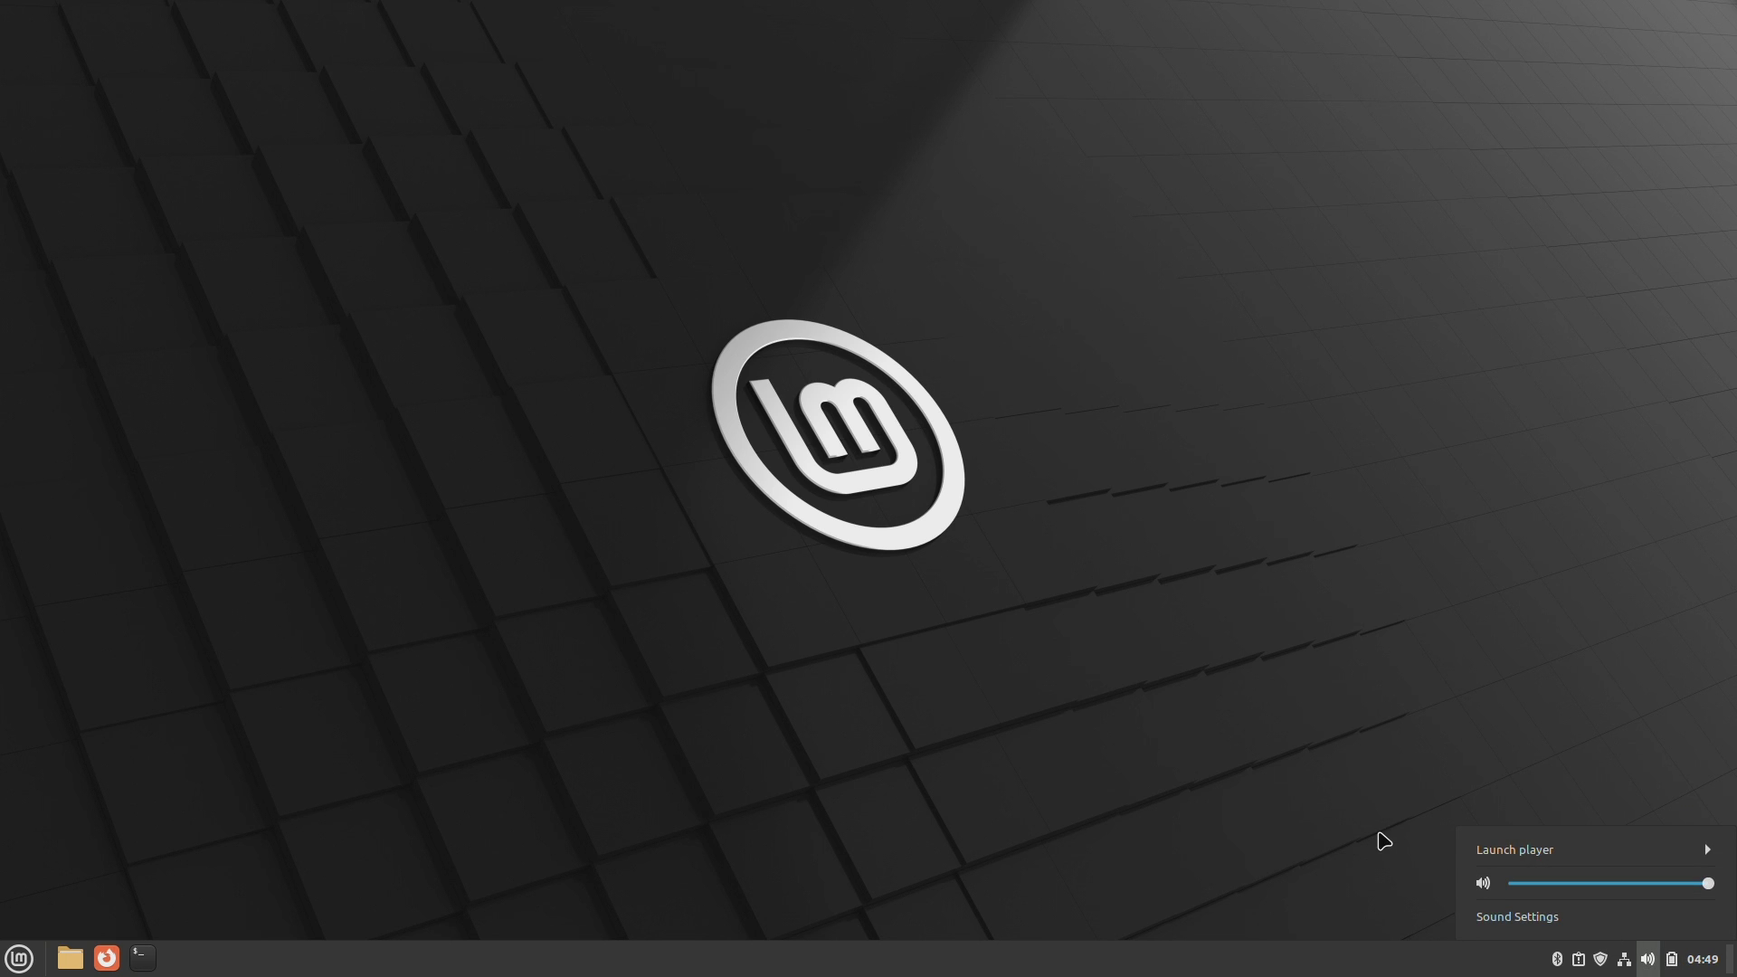
click(1276, 715)
click(1621, 962)
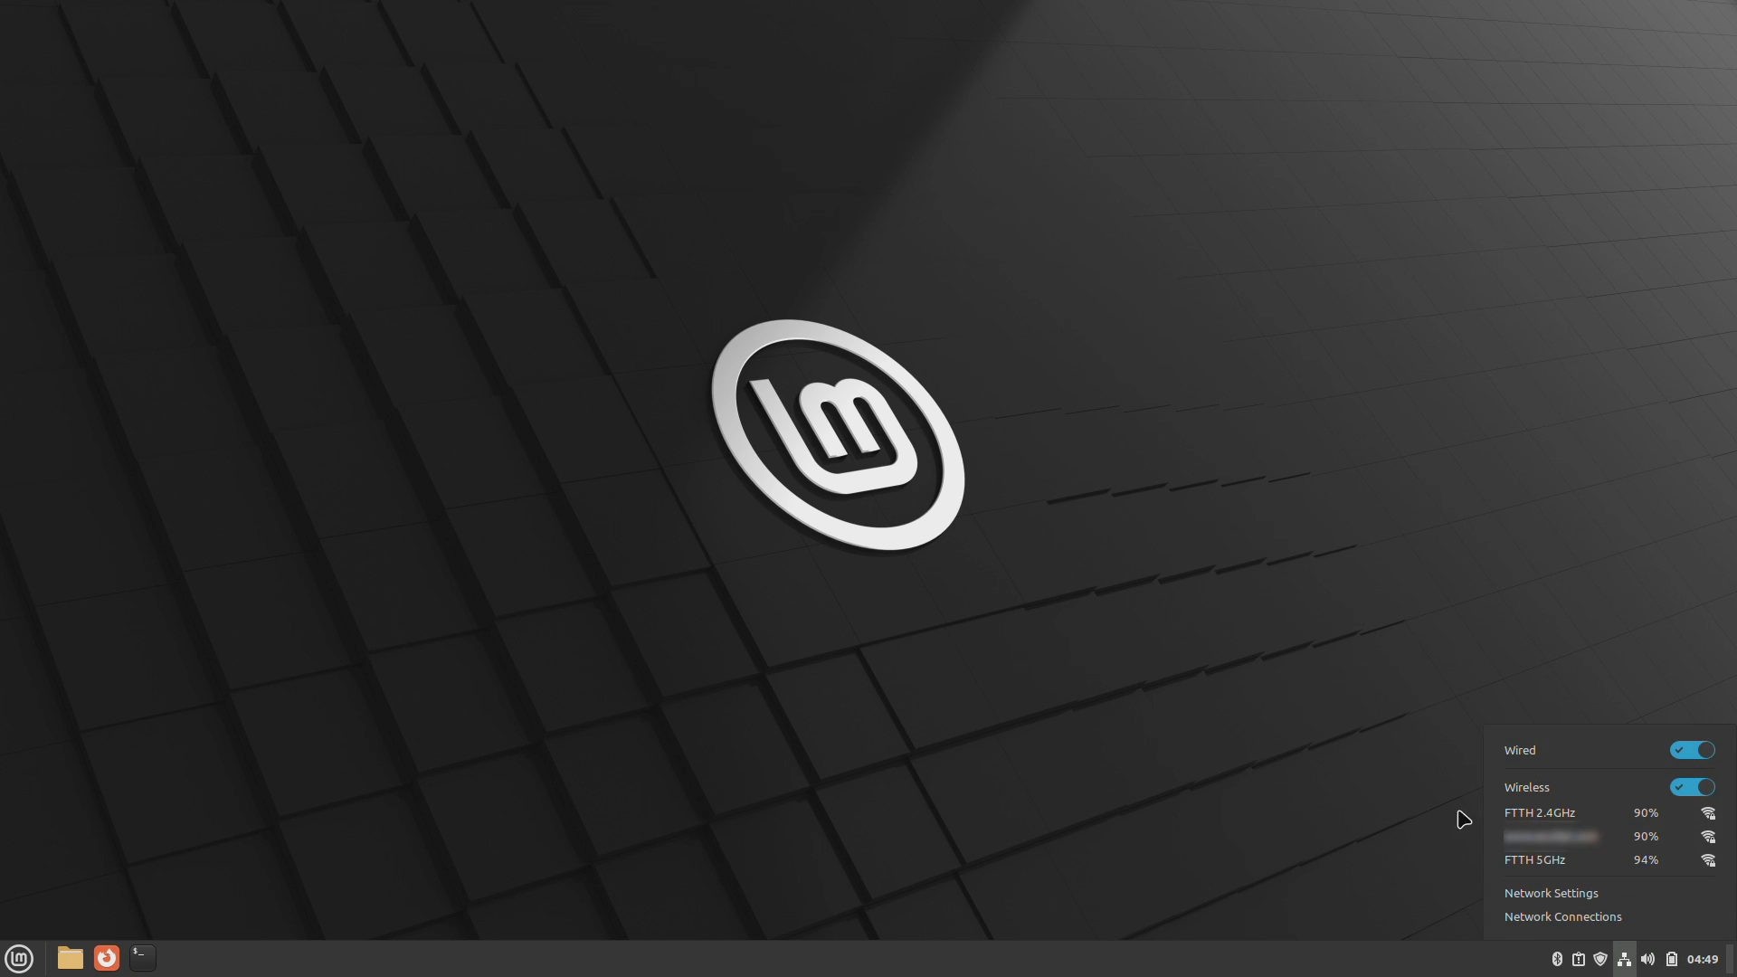
click(1442, 807)
Check Update Manager and System Reports, closing both windows
click(1603, 961)
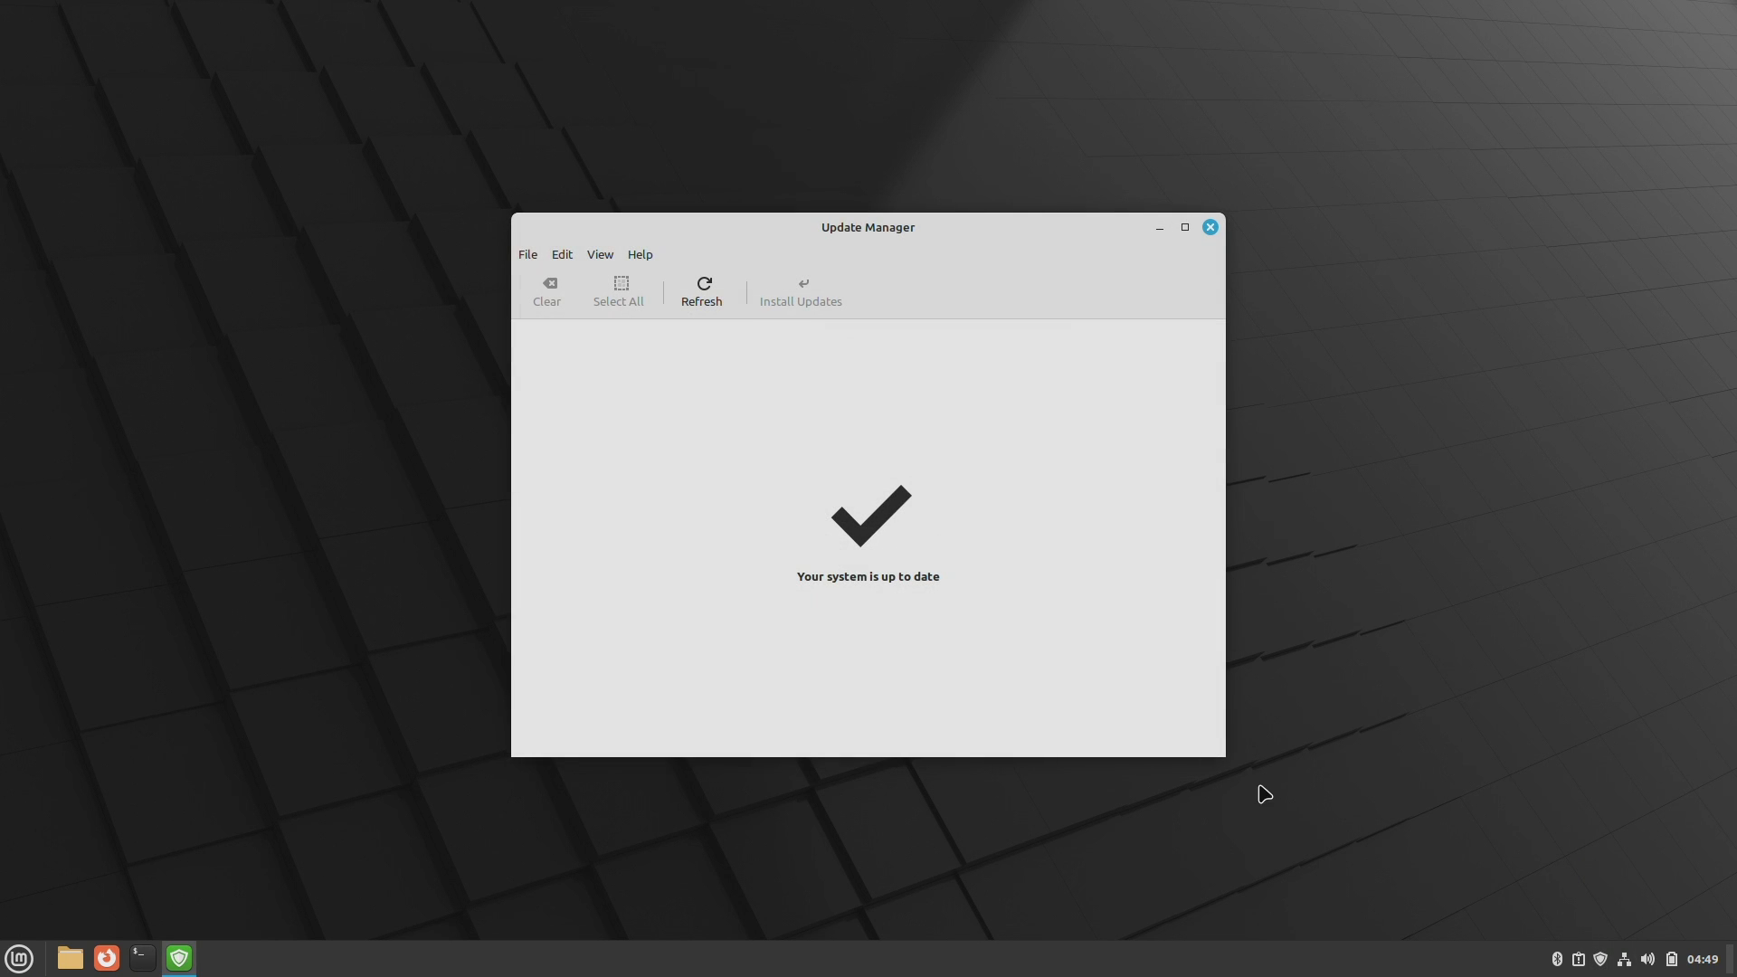
click(1211, 227)
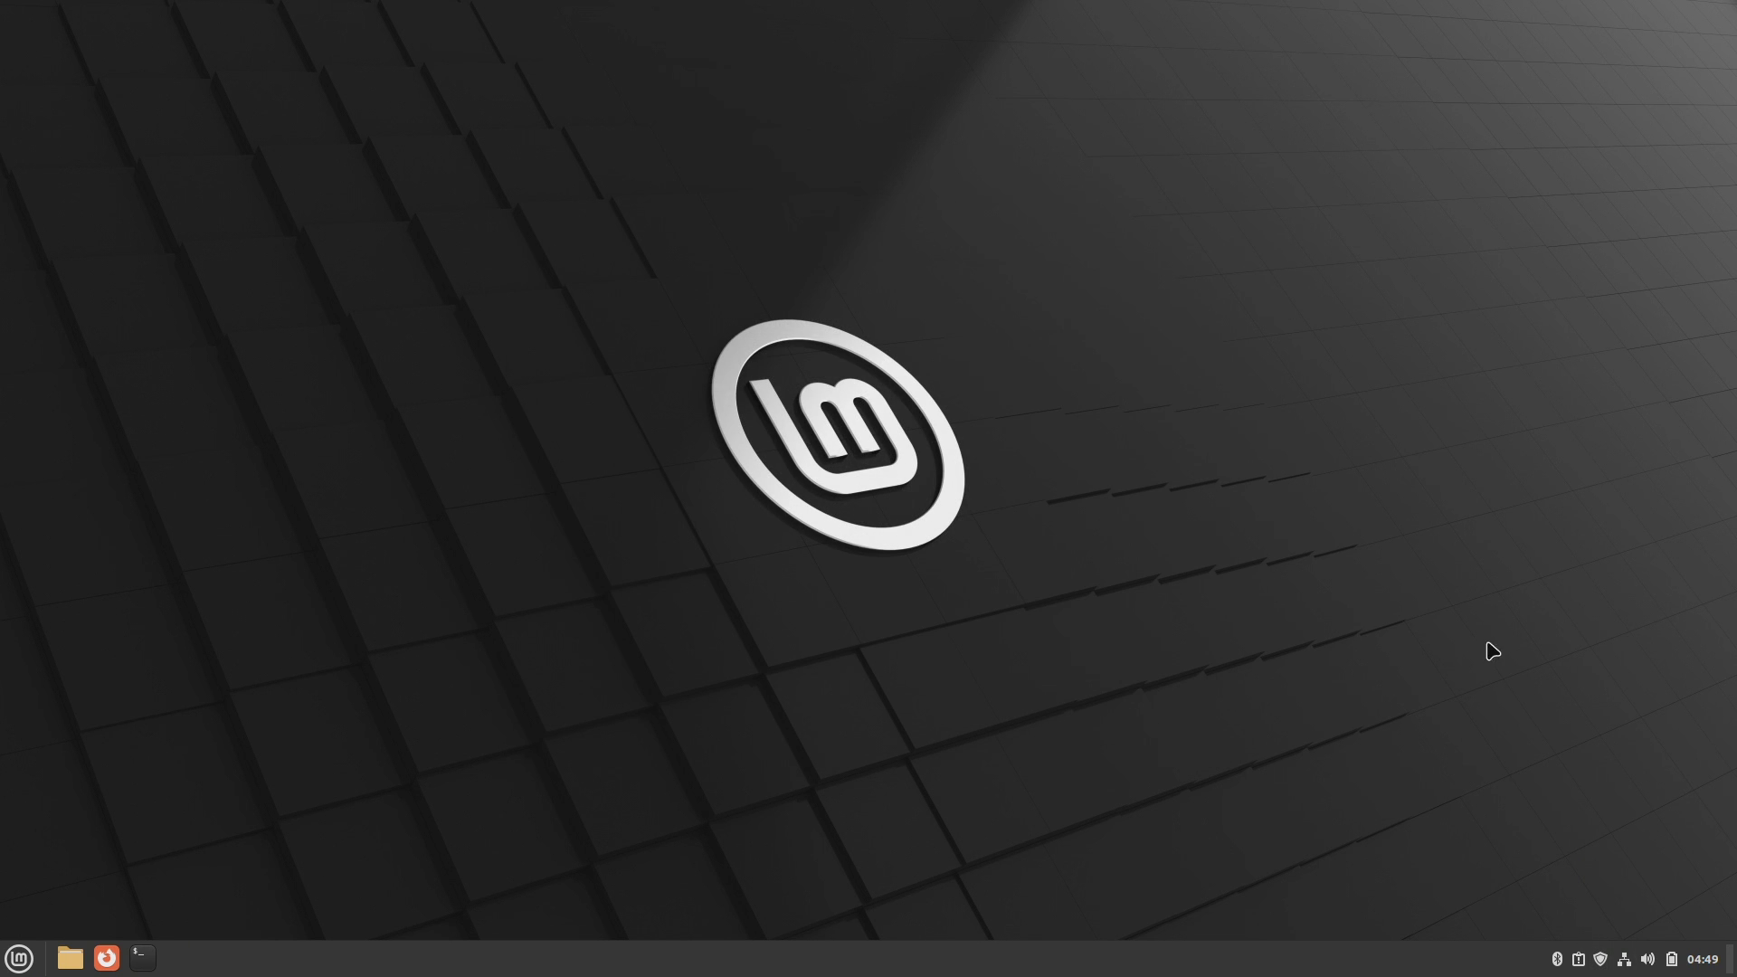
click(1579, 959)
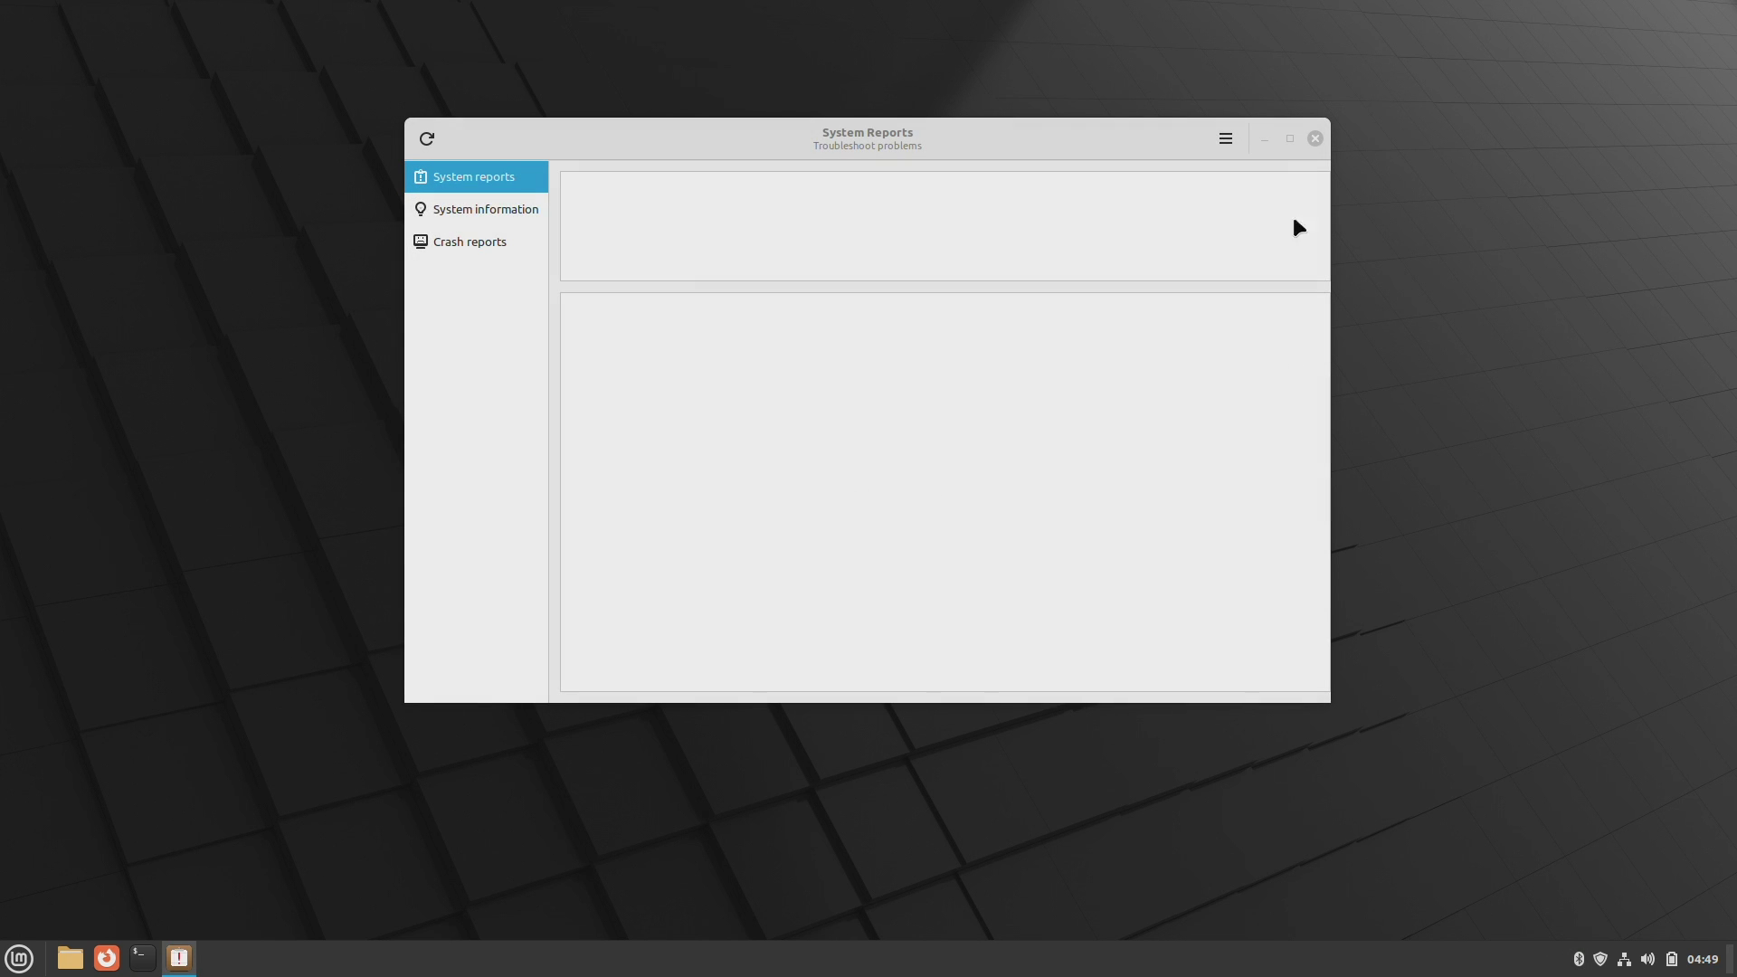
click(1316, 138)
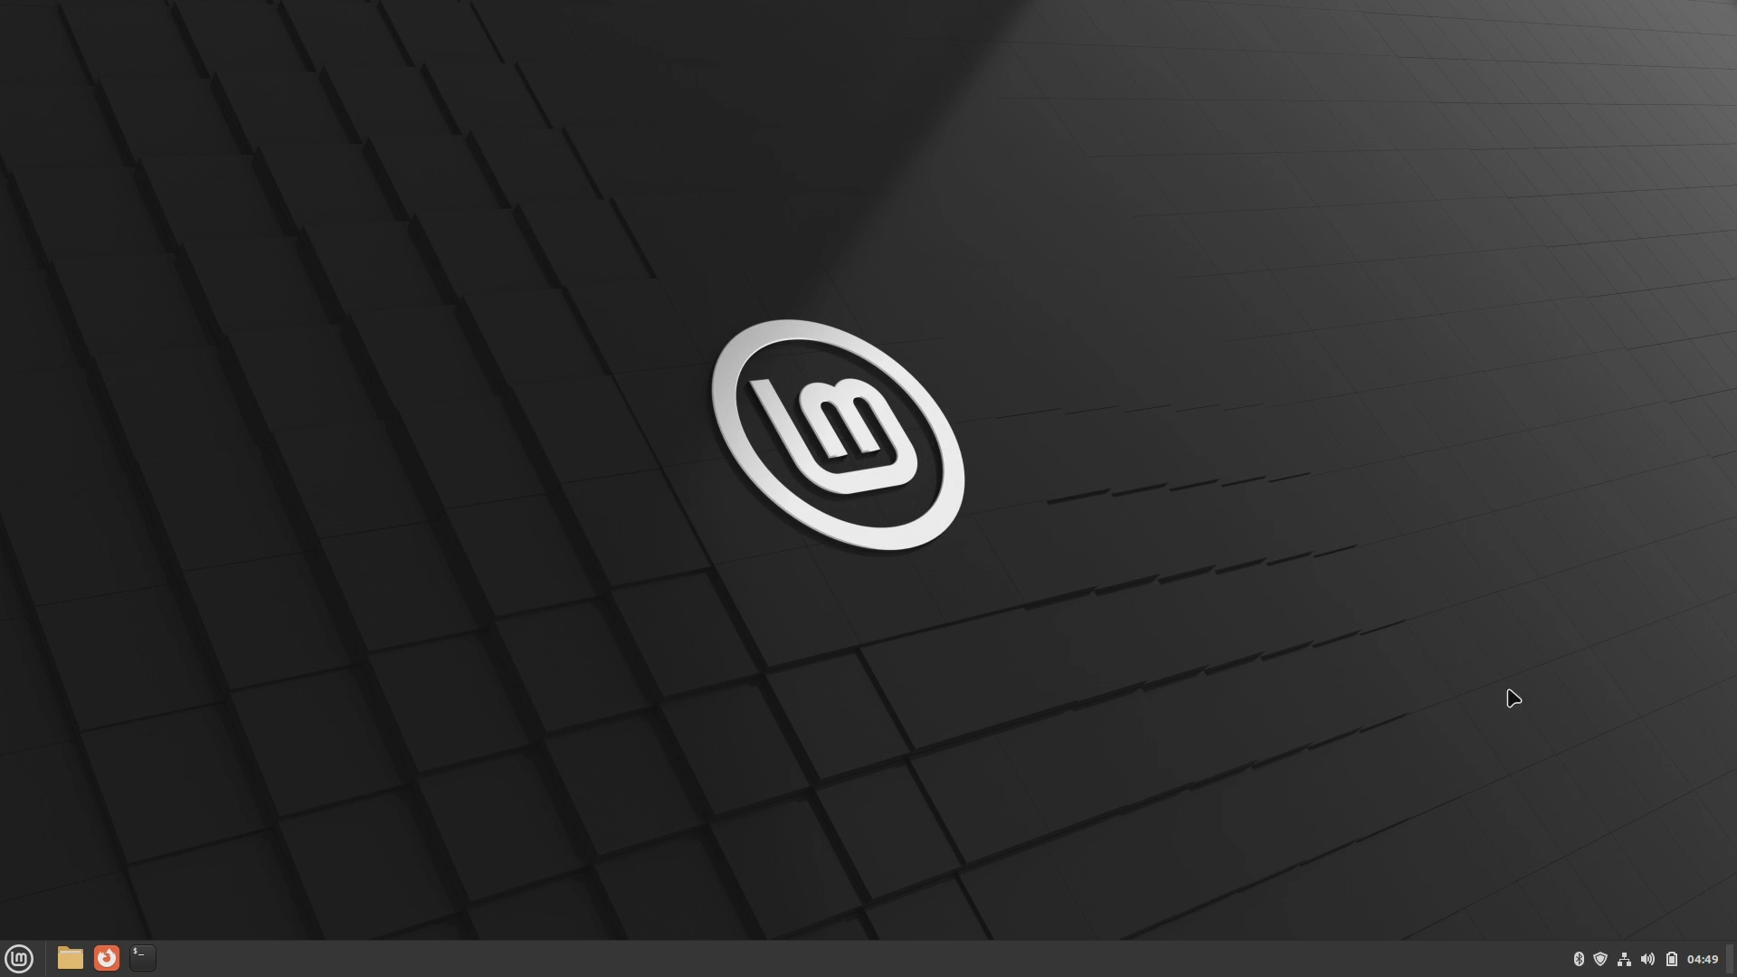
Enable Bluetooth from its tray icon and close the Bluetooth Devices window
click(1579, 959)
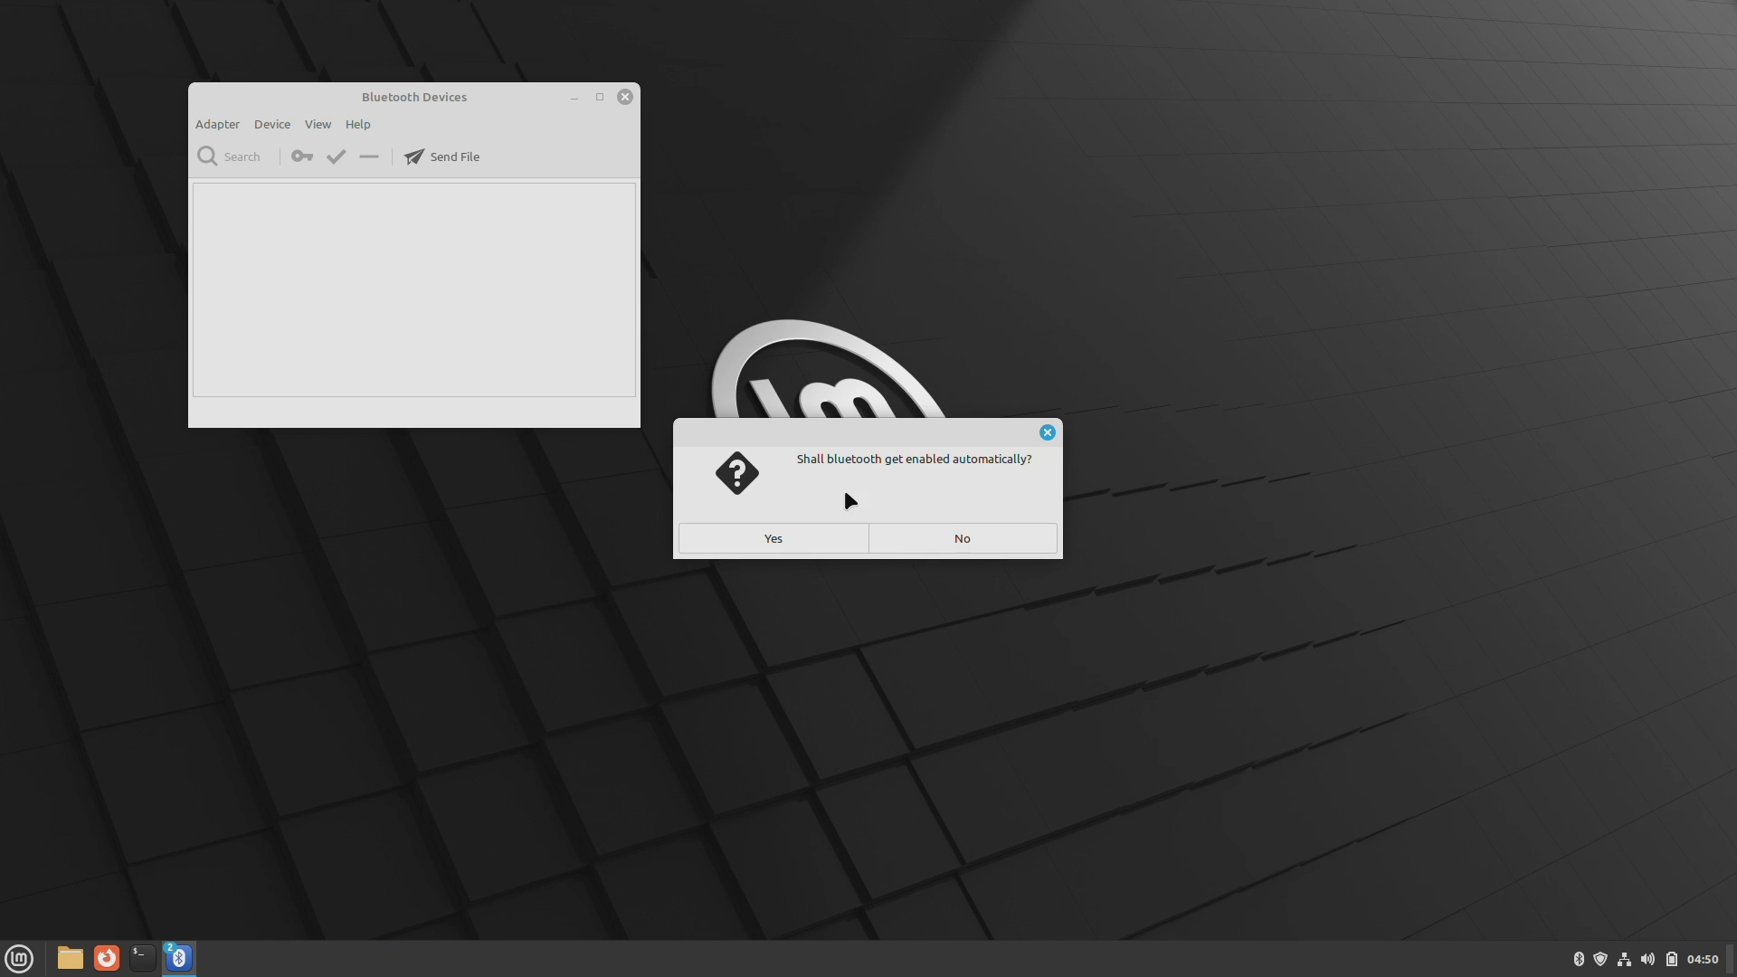
click(826, 535)
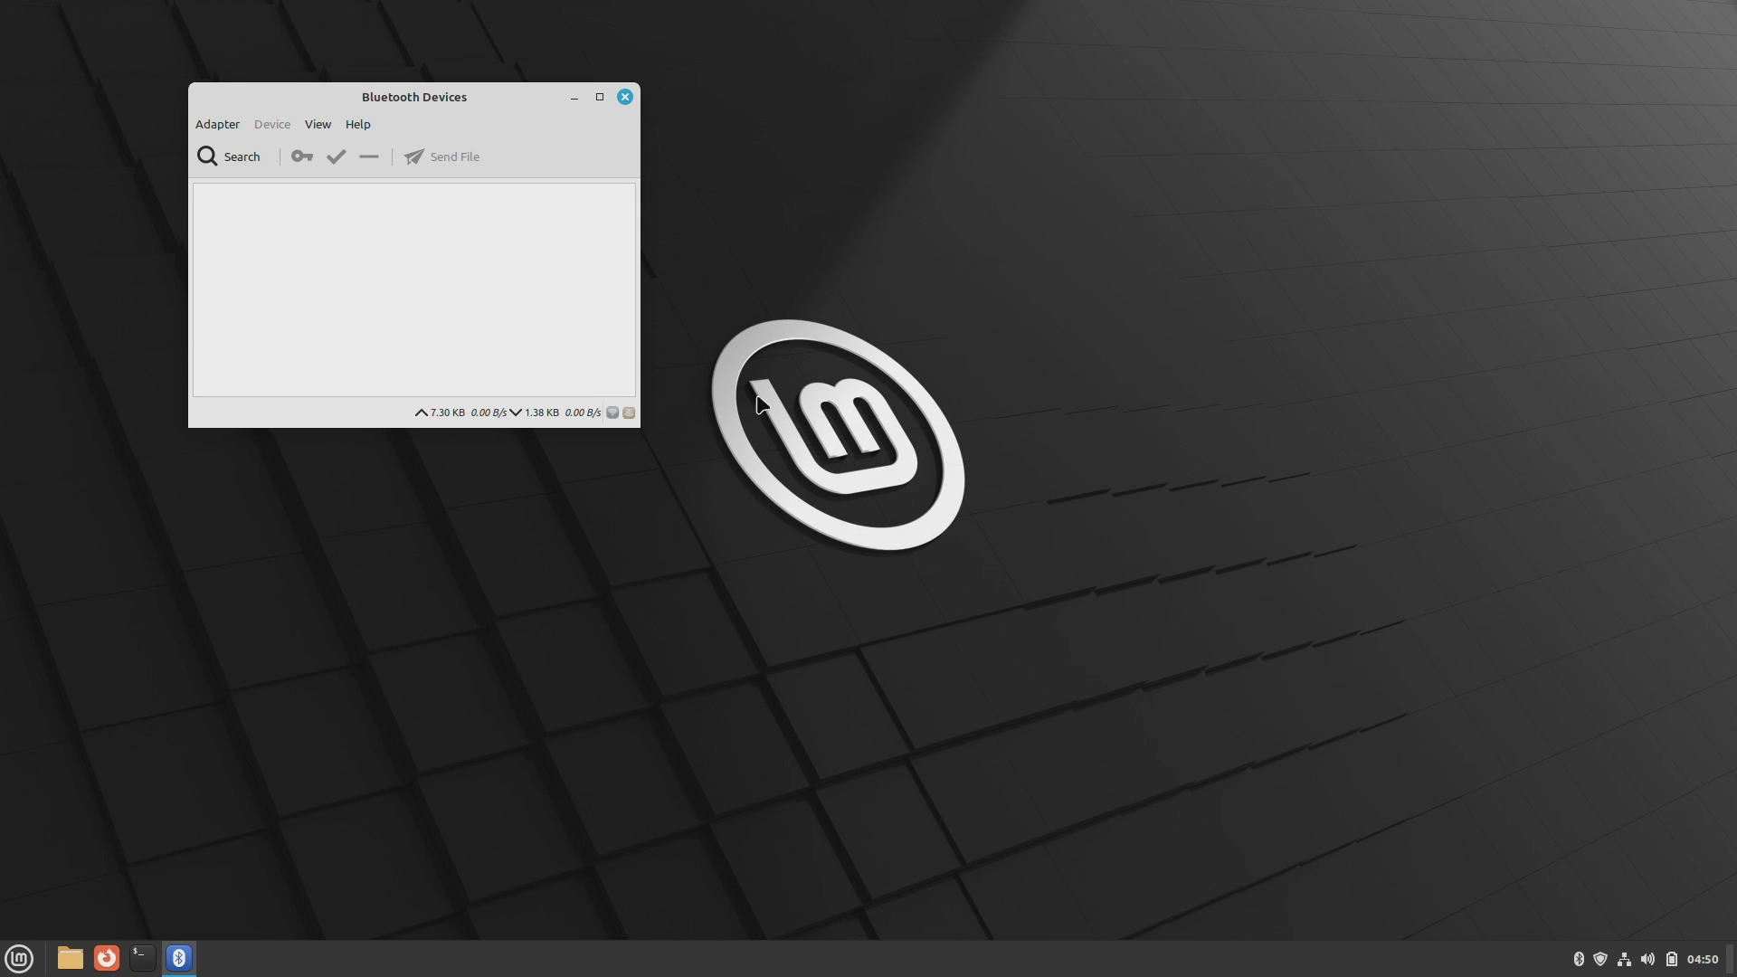
click(627, 95)
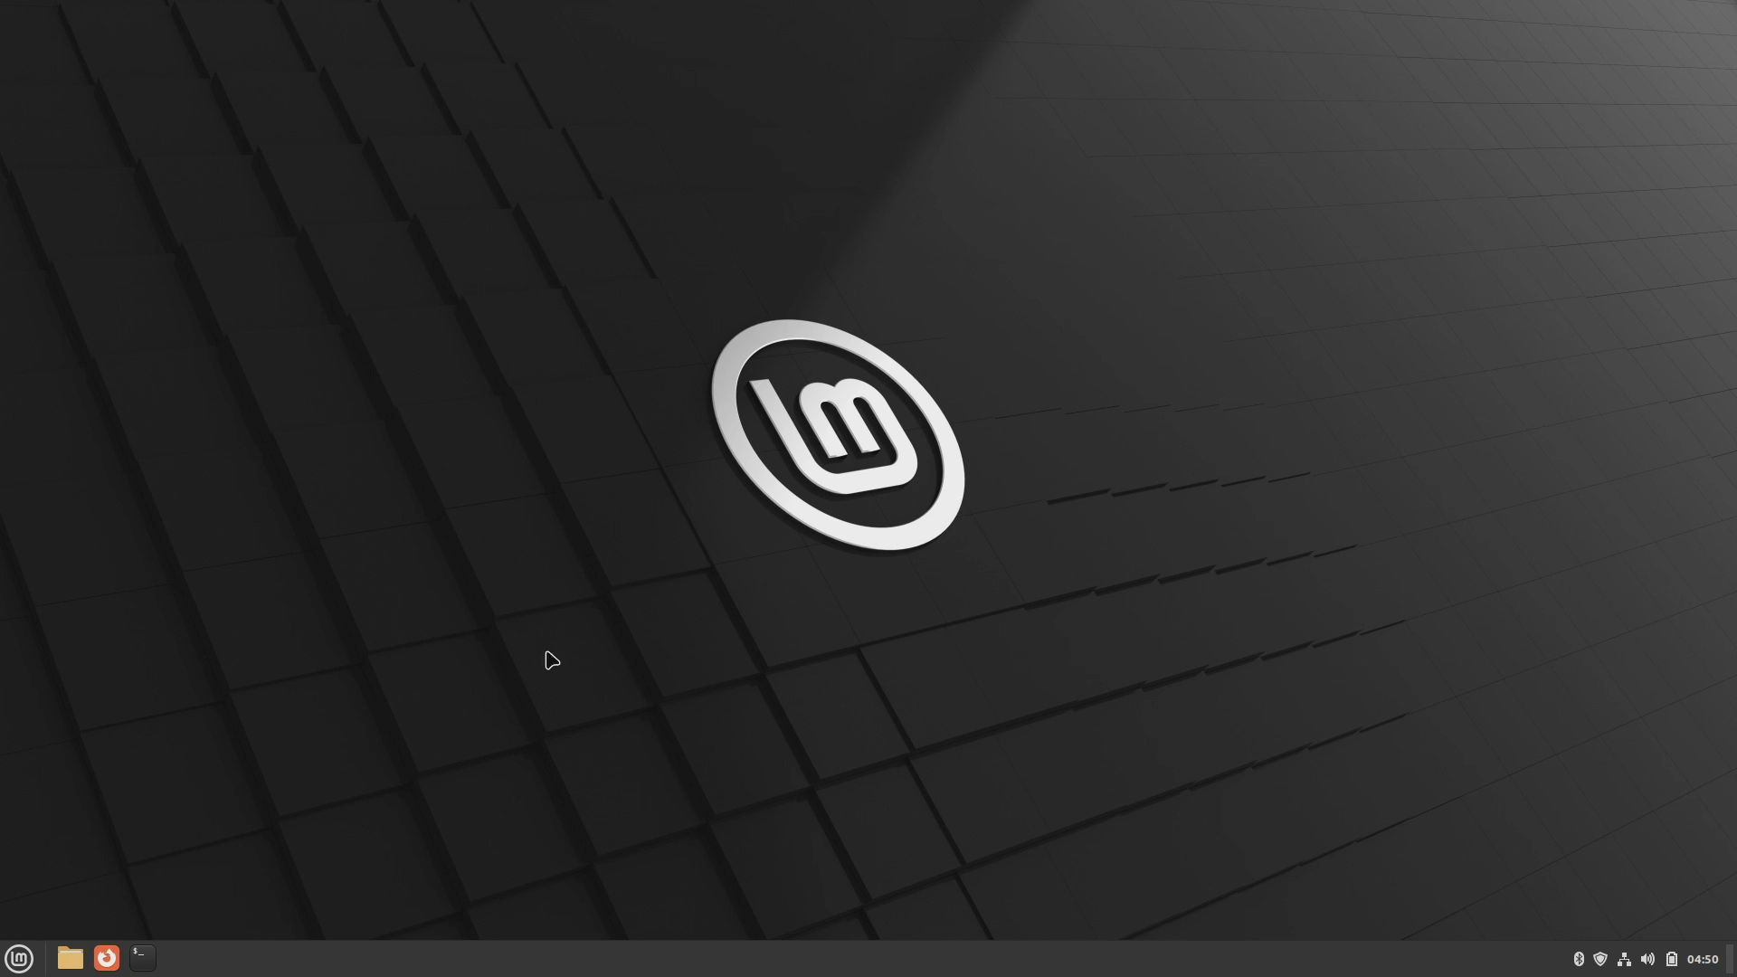
Open System Settings from the applications menu
click(7, 961)
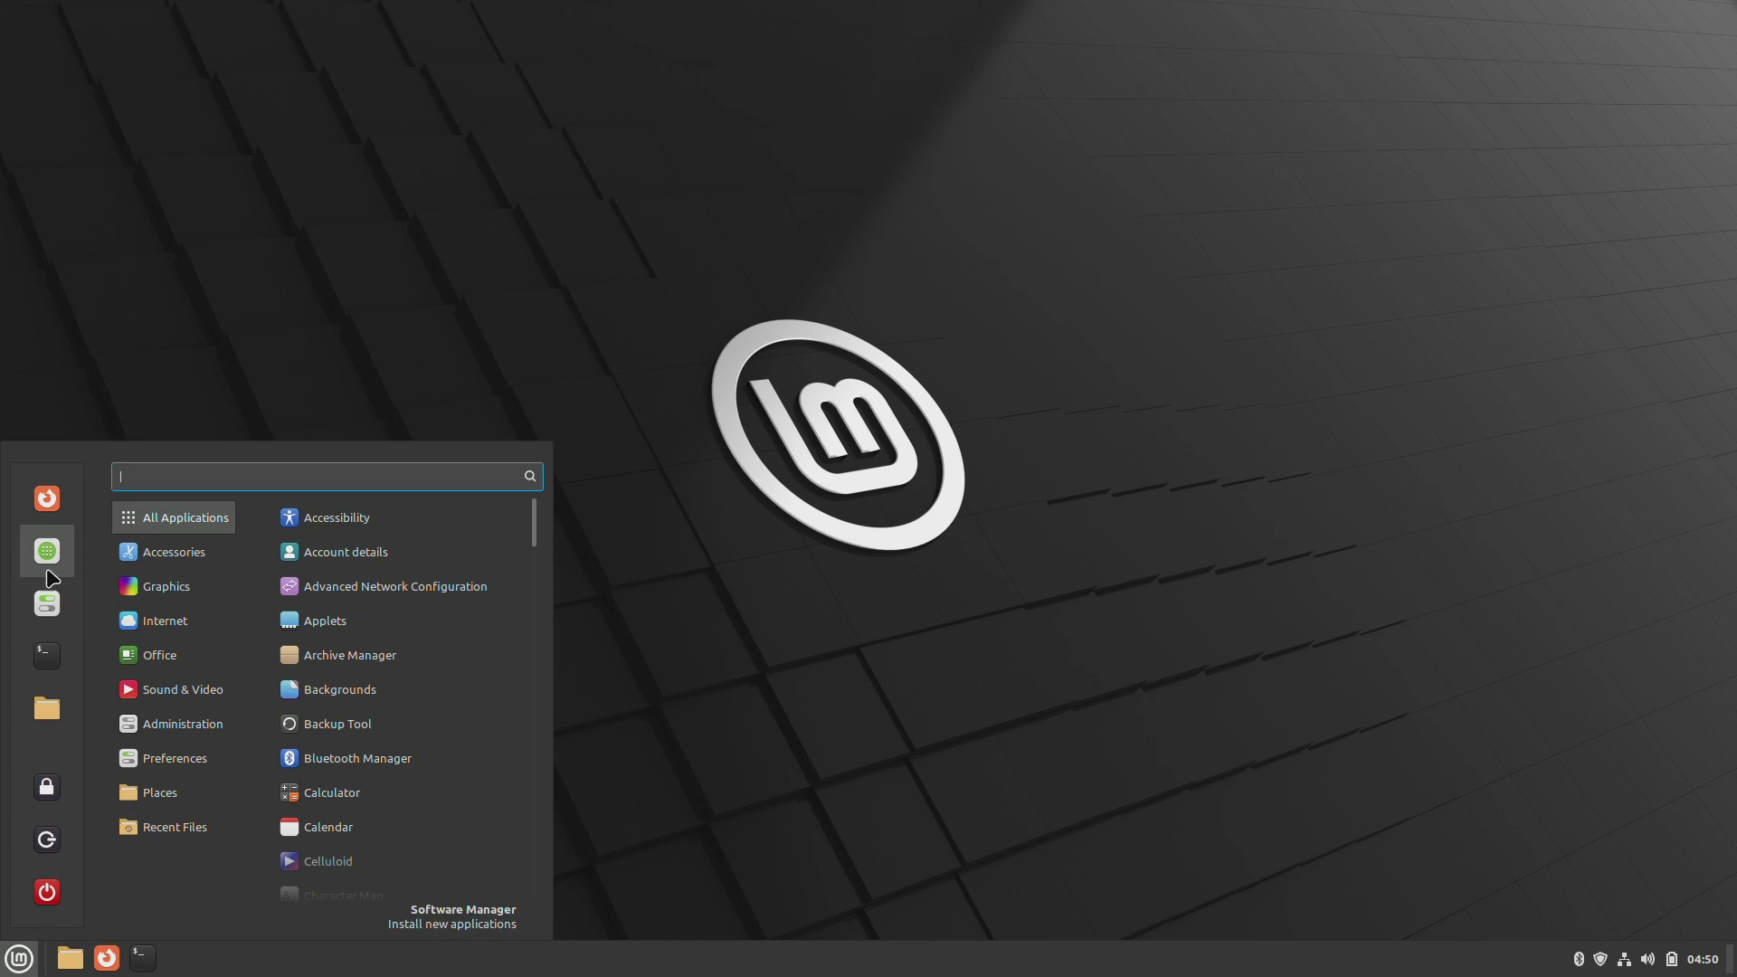
click(166, 587)
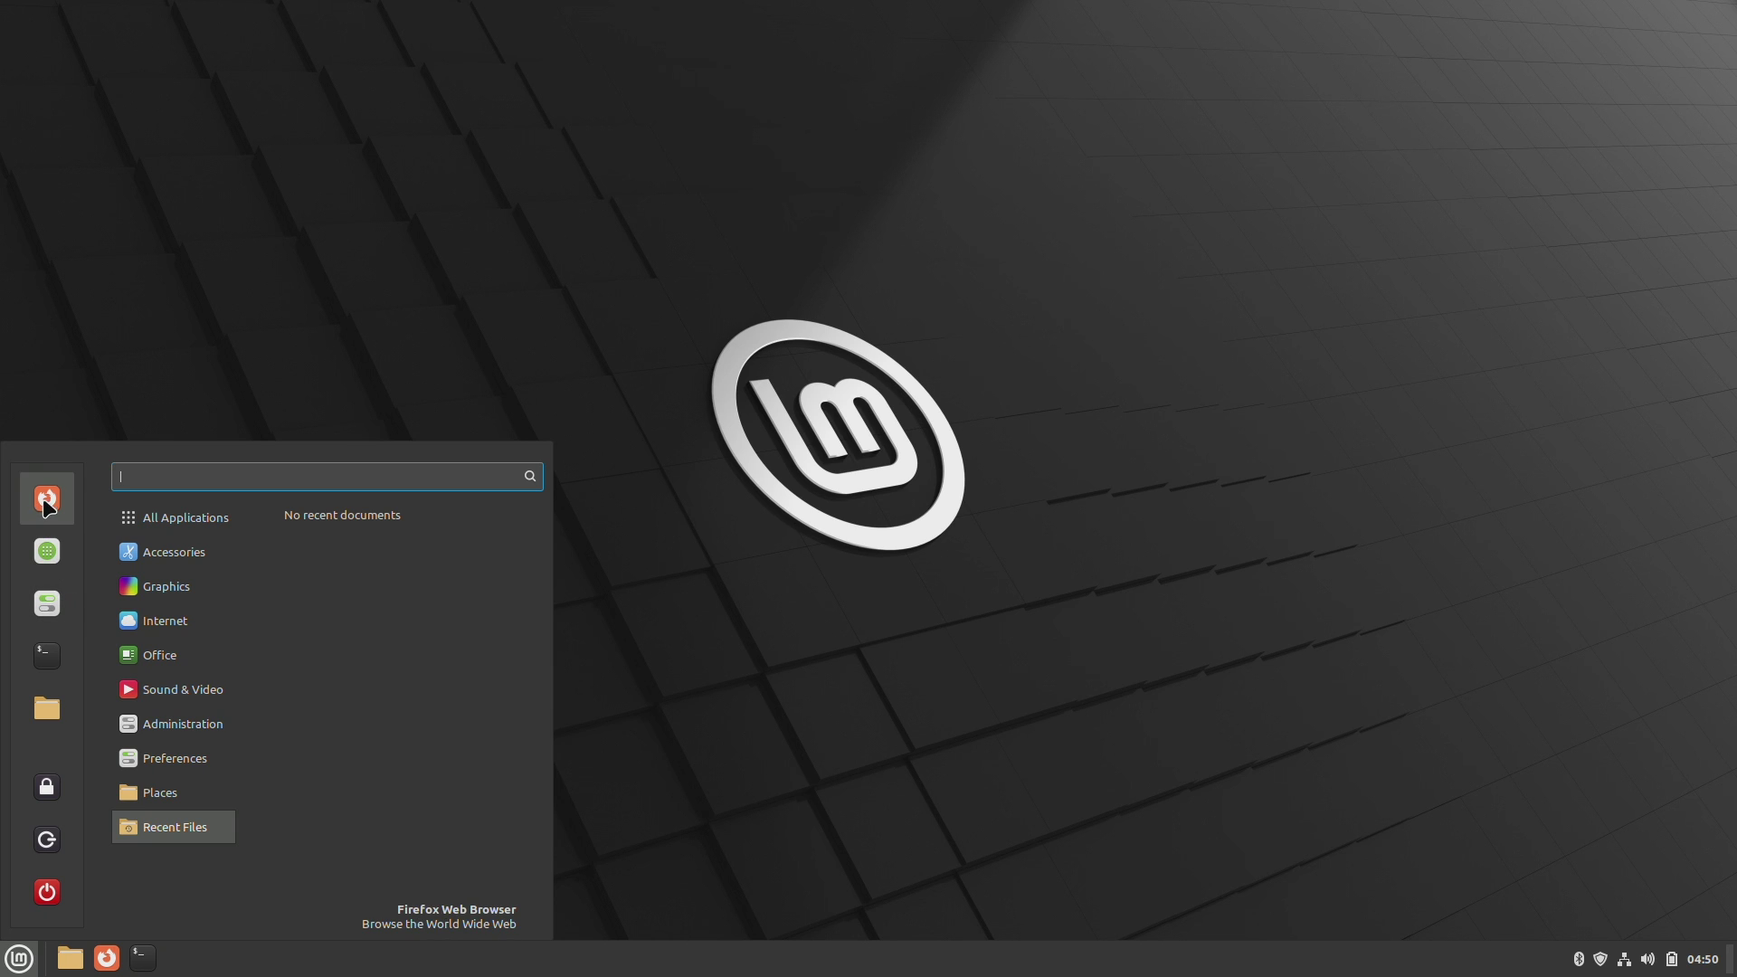
click(47, 603)
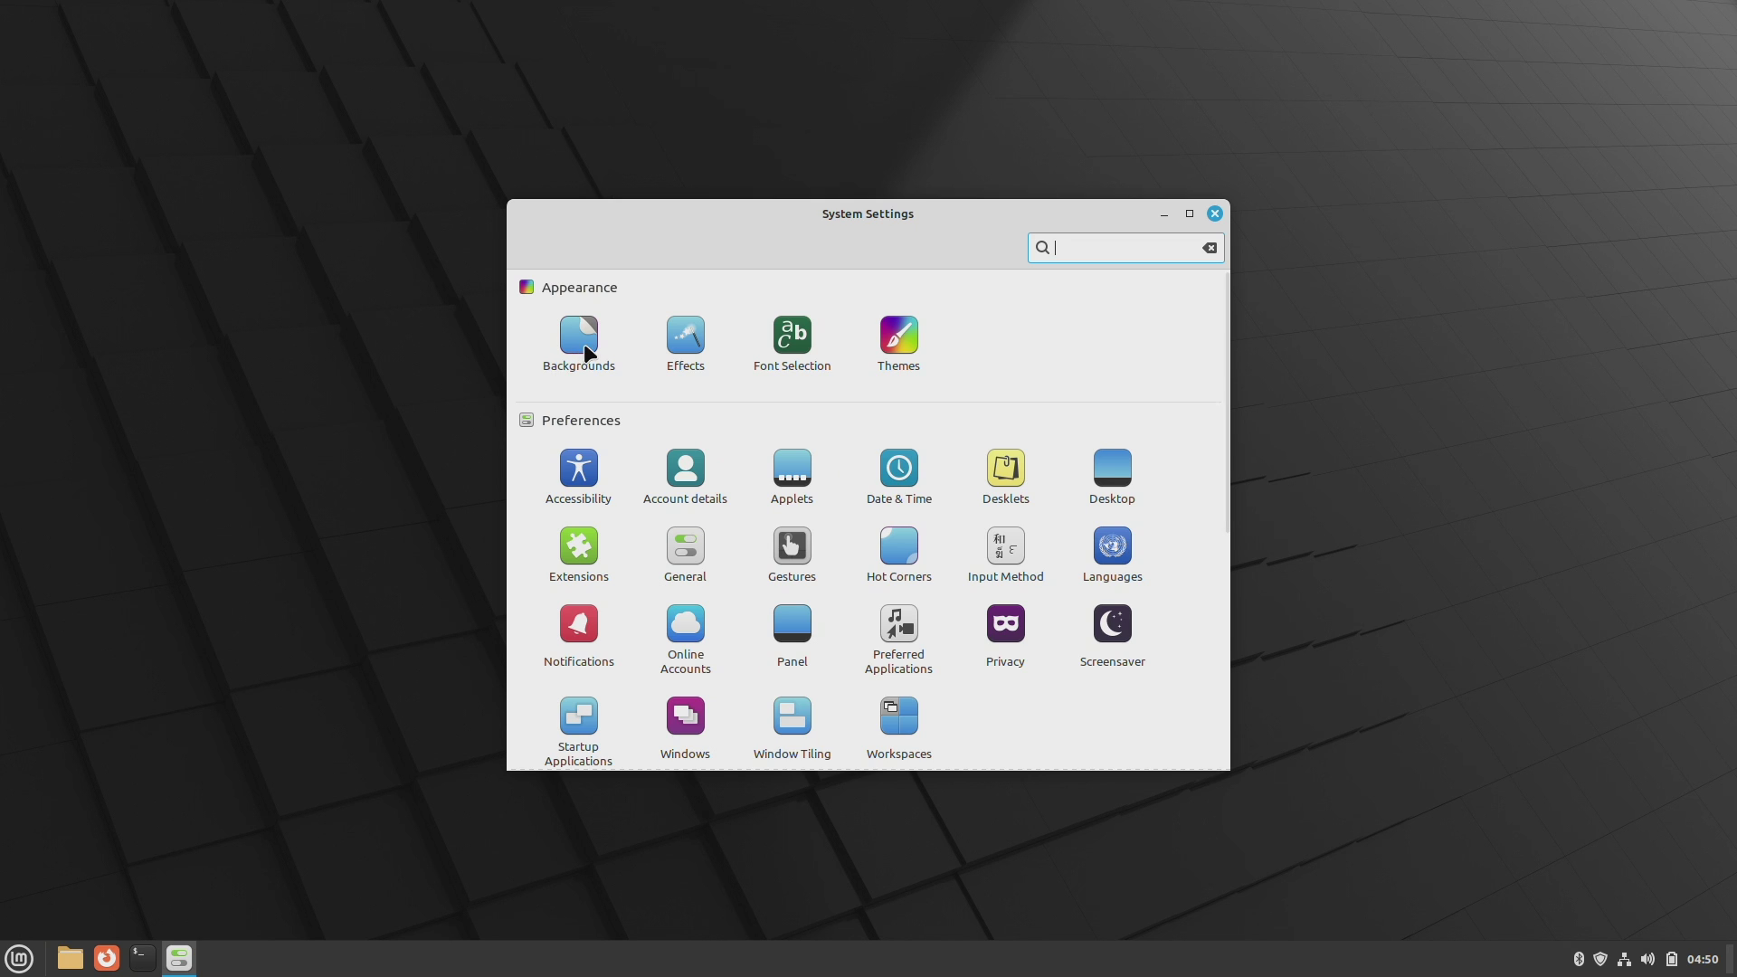
In Backgrounds, try the Kevin Tee wallpaper, then choose the first eDesigner image
click(585, 342)
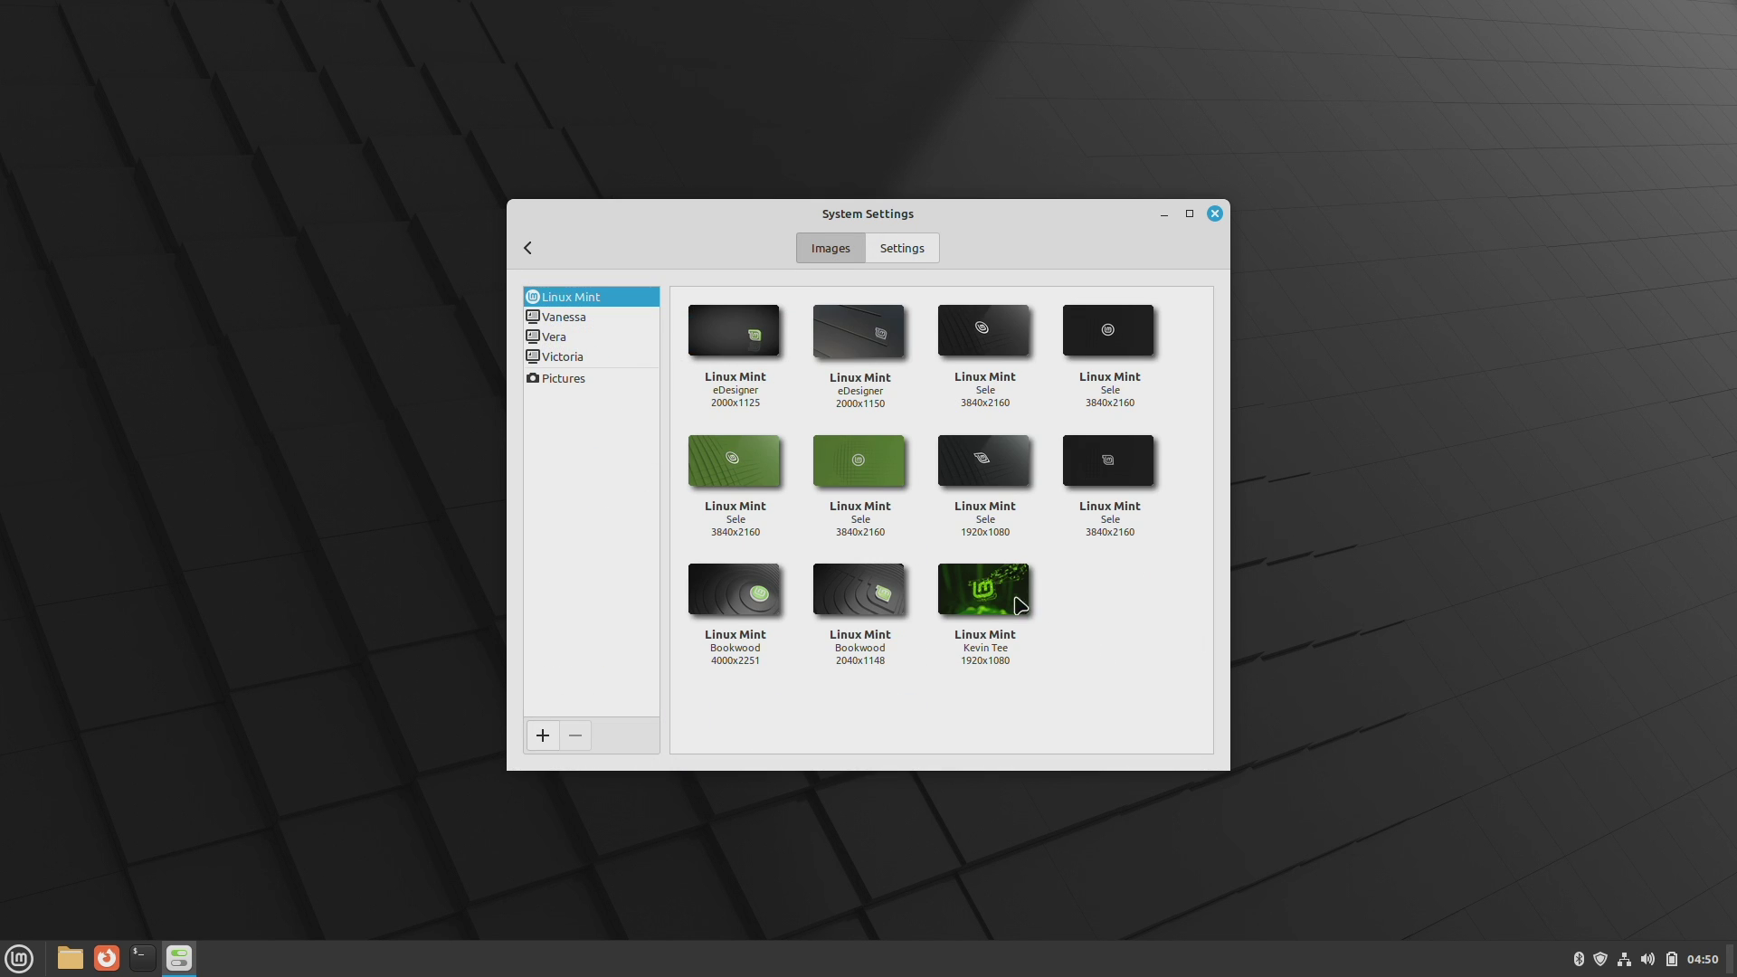
click(984, 595)
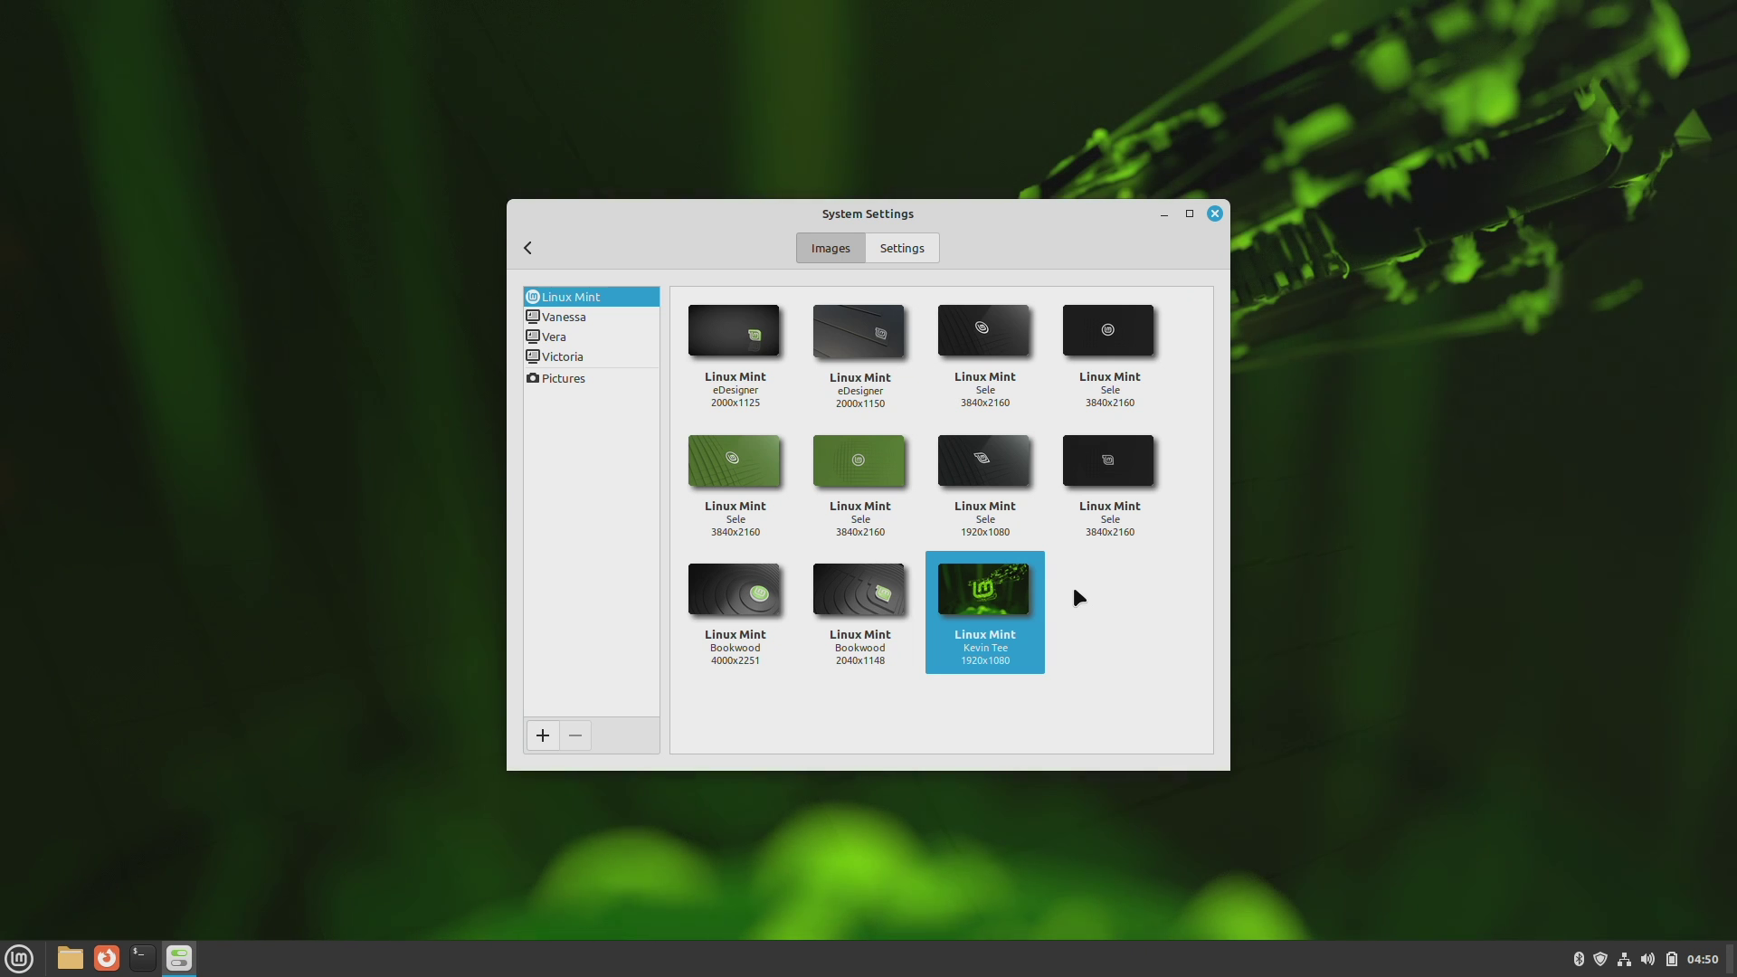
click(770, 347)
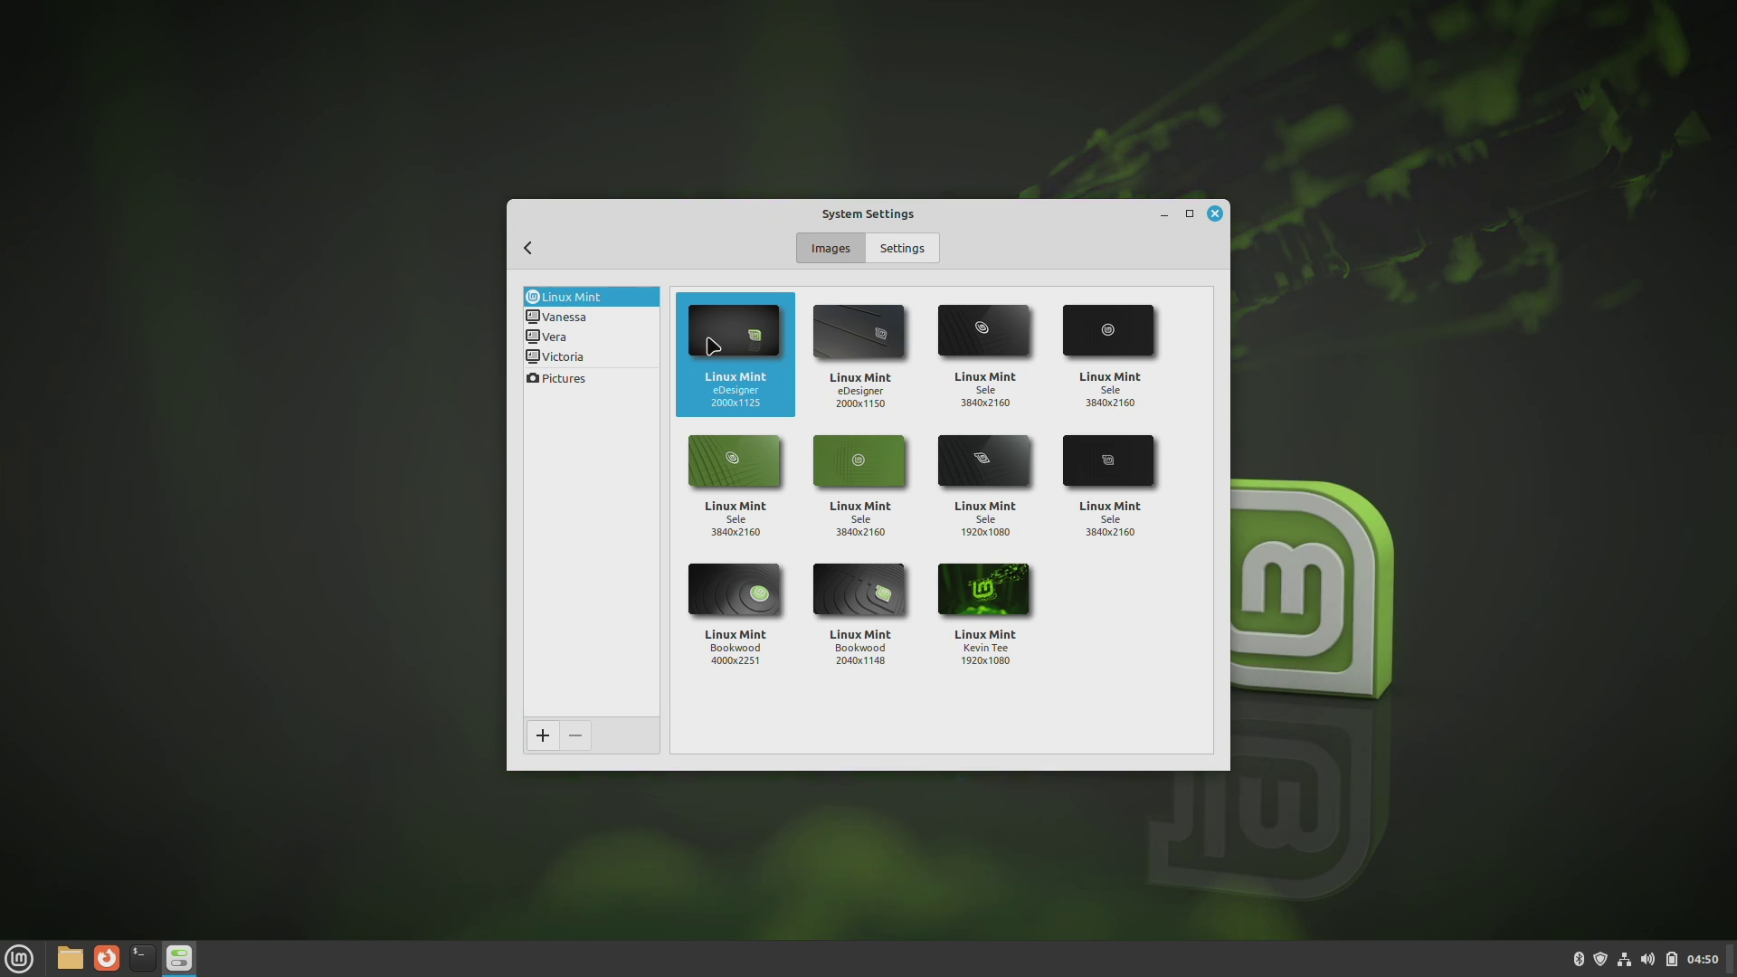
Open System Info under Hardware: Linux Mint 21.2 Cinnamon, kernel 5.15.0-91-generic, 7.6 GiB memory, 512.1 GB drive
click(536, 251)
scroll(1083, 653, down, 5)
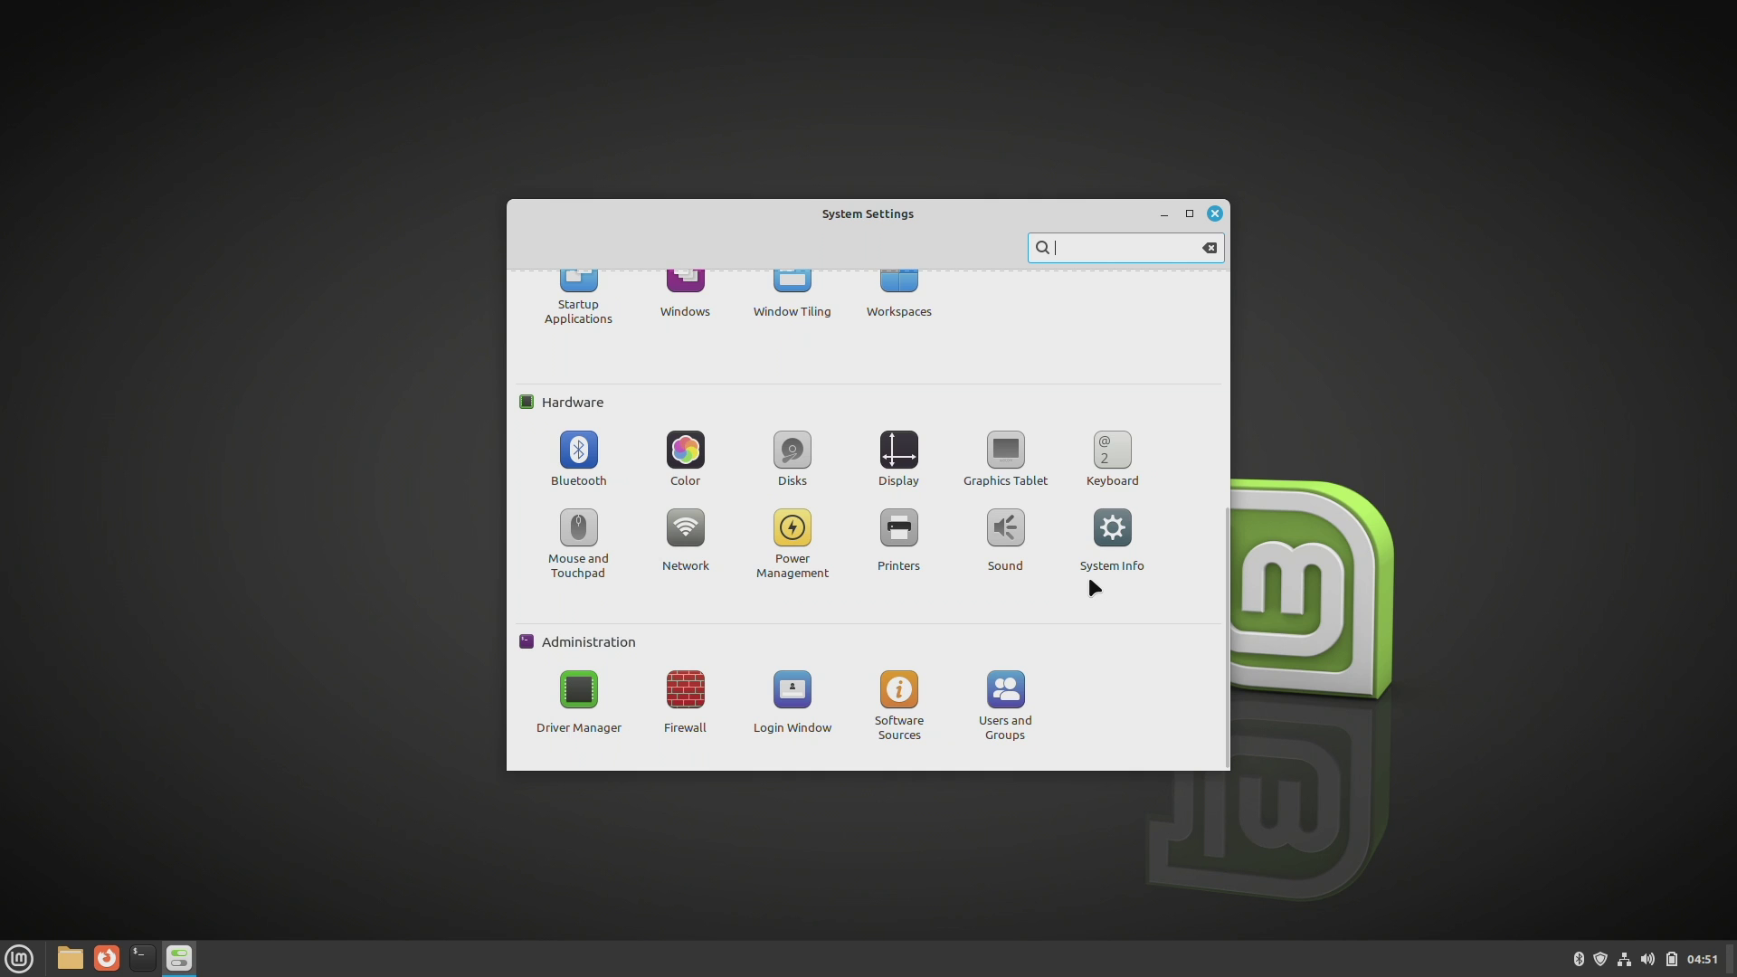
click(1110, 534)
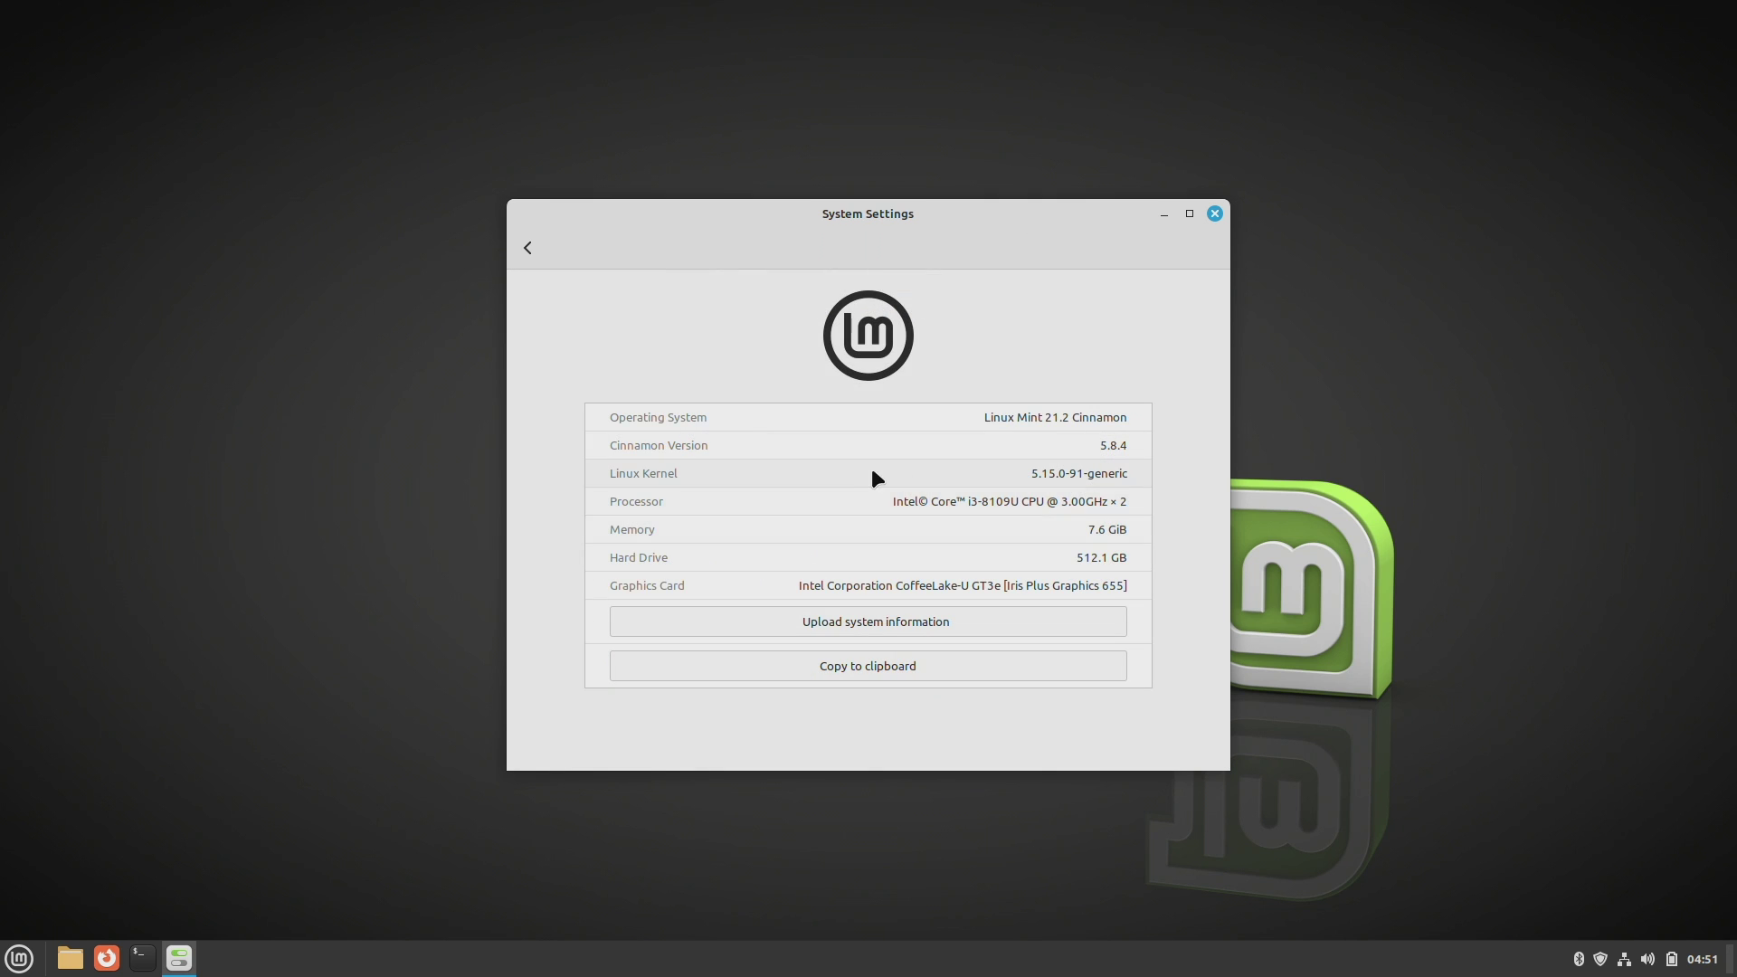